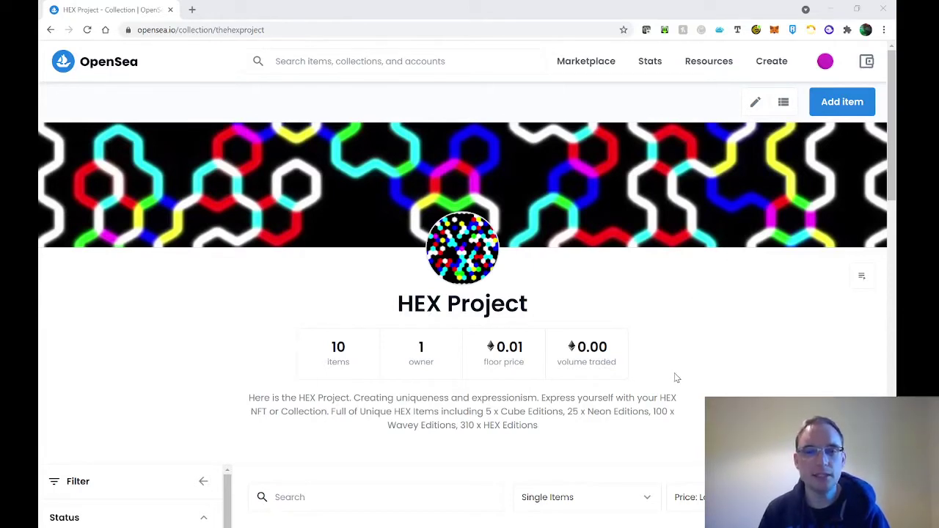
Step: Look through the HEX Project collection page, examining its description, listed items and their prices
scroll(676, 378, down, 1)
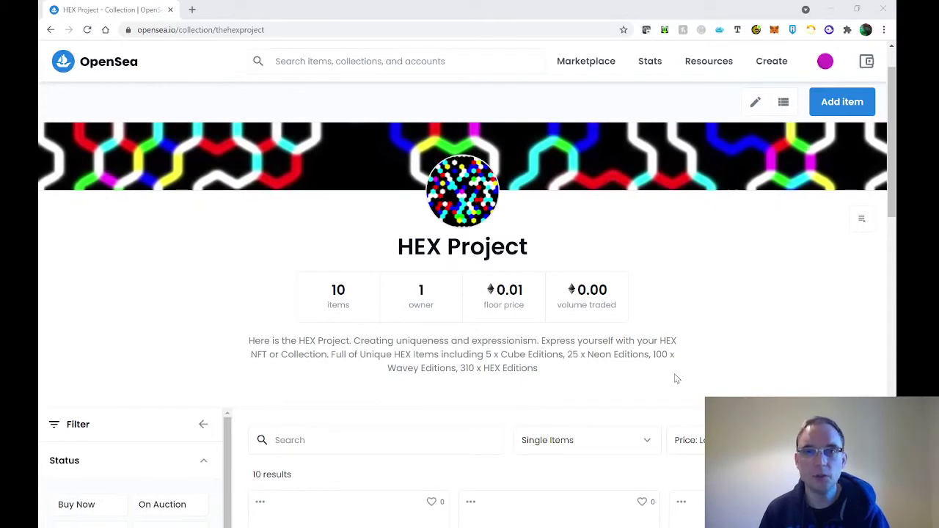
scroll(677, 378, down, 2)
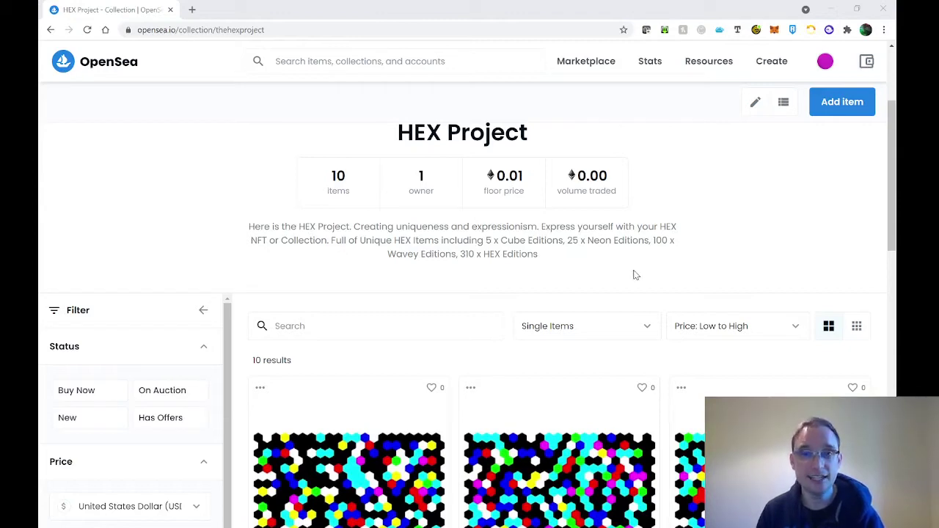
scroll(636, 275, down, 2)
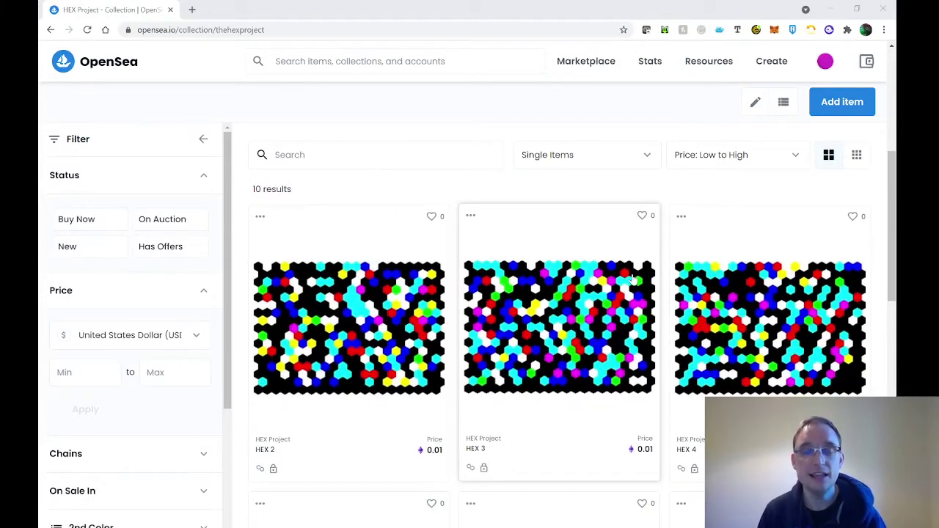
scroll(633, 277, down, 5)
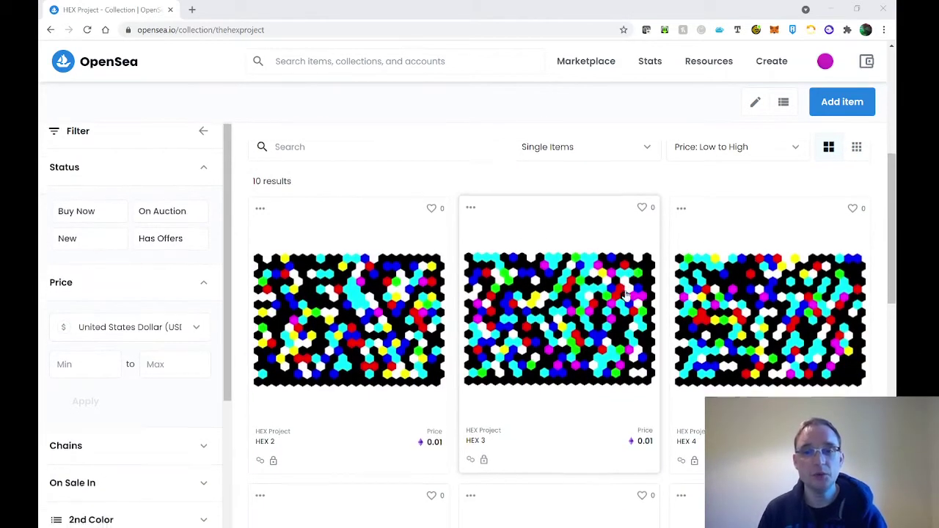
scroll(622, 308, down, 6)
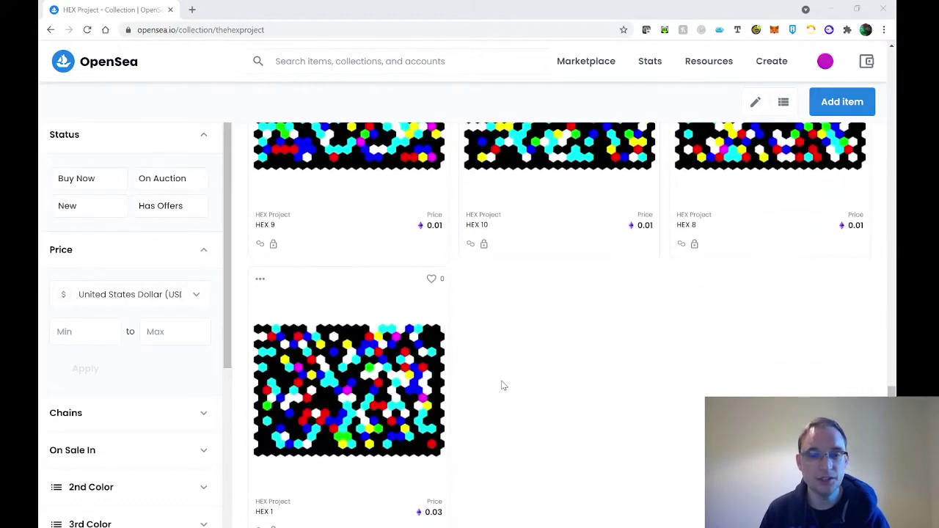
scroll(495, 397, down, 1)
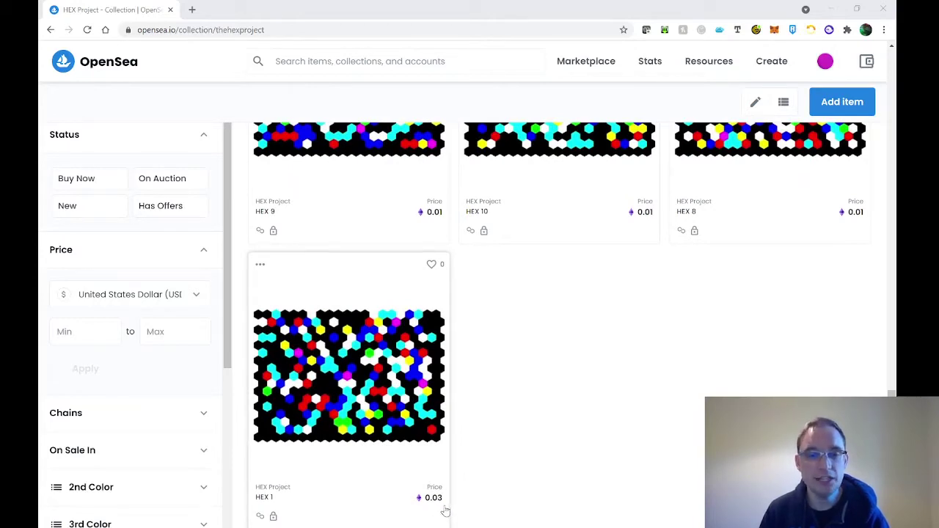
scroll(591, 466, up, 4)
scroll(585, 470, up, 5)
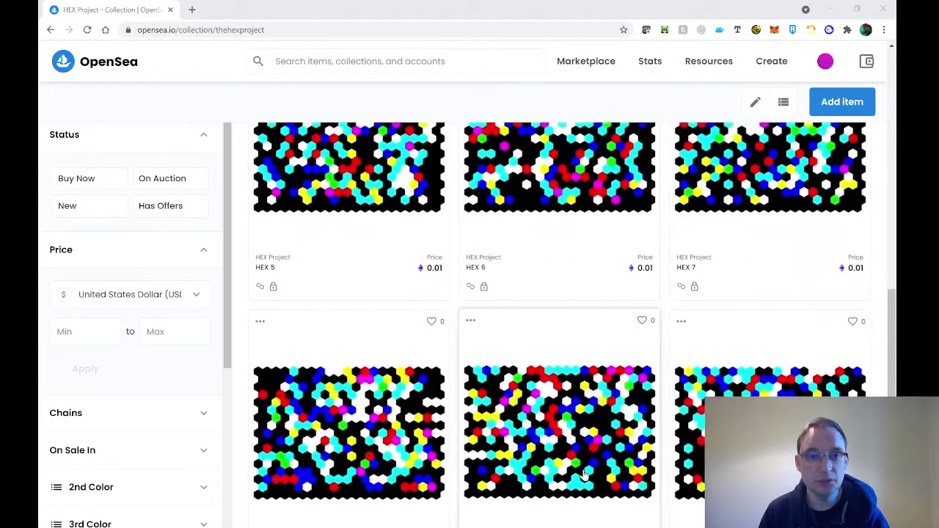
scroll(498, 460, up, 2)
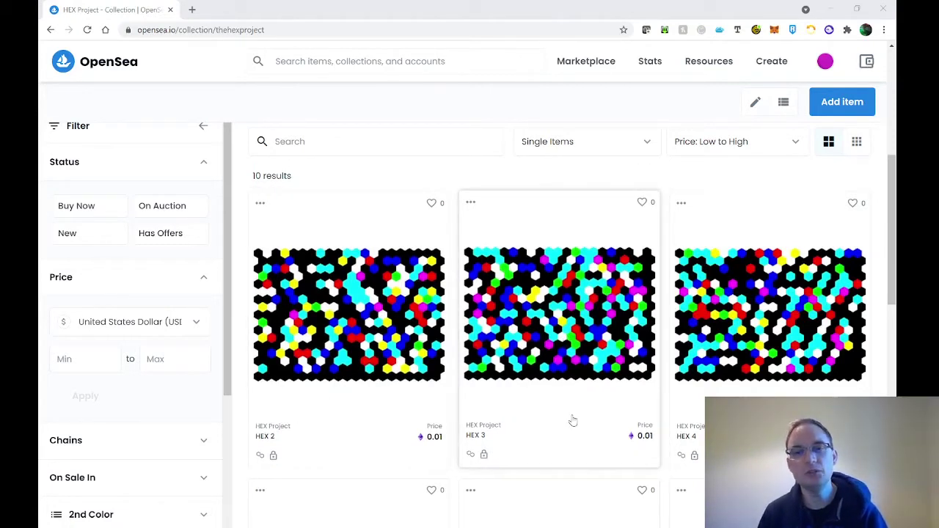
scroll(574, 421, down, 4)
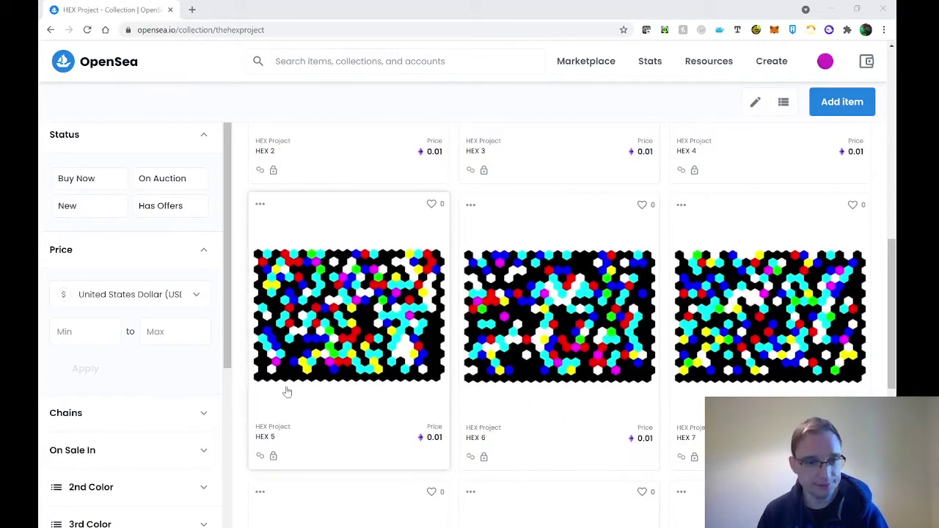
Step: Find the collection's trait filters and check the values offered under Type, then collapse that filter
scroll(228, 327, down, 4)
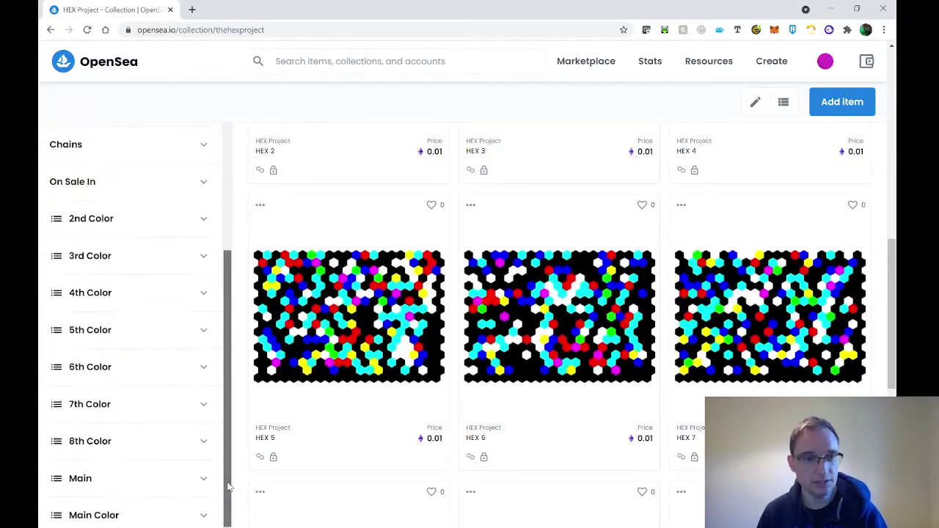
click(185, 515)
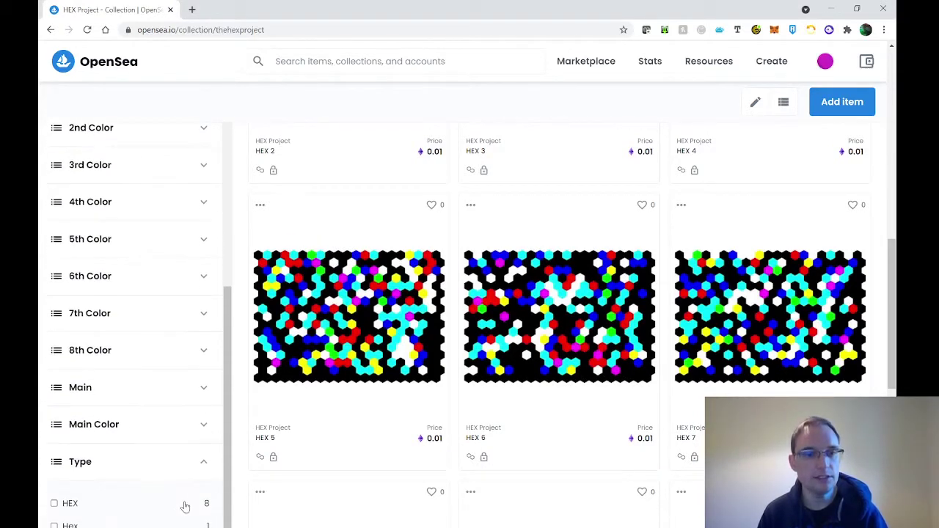
scroll(125, 501, up, 1)
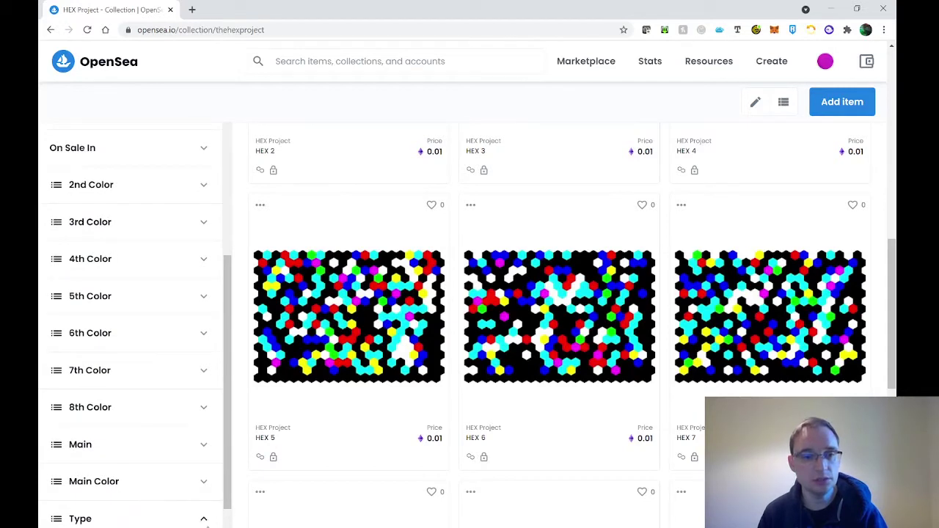
click(204, 519)
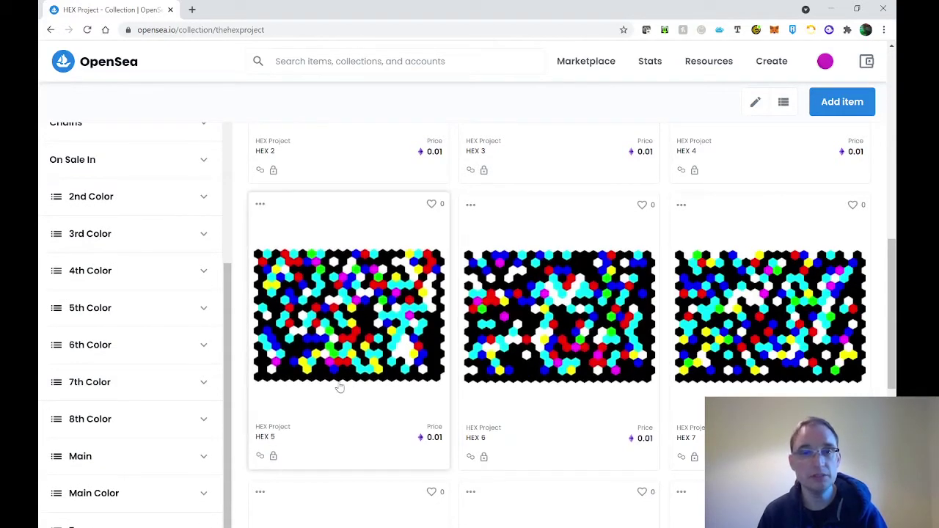
Step: Expand the 2nd Color through 7th Color trait filters and examine the color values in each
click(203, 196)
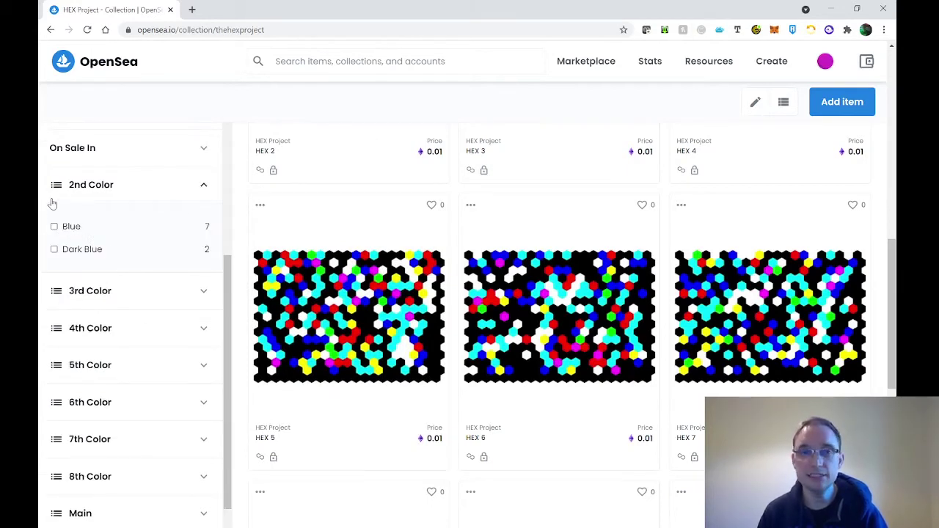
click(204, 290)
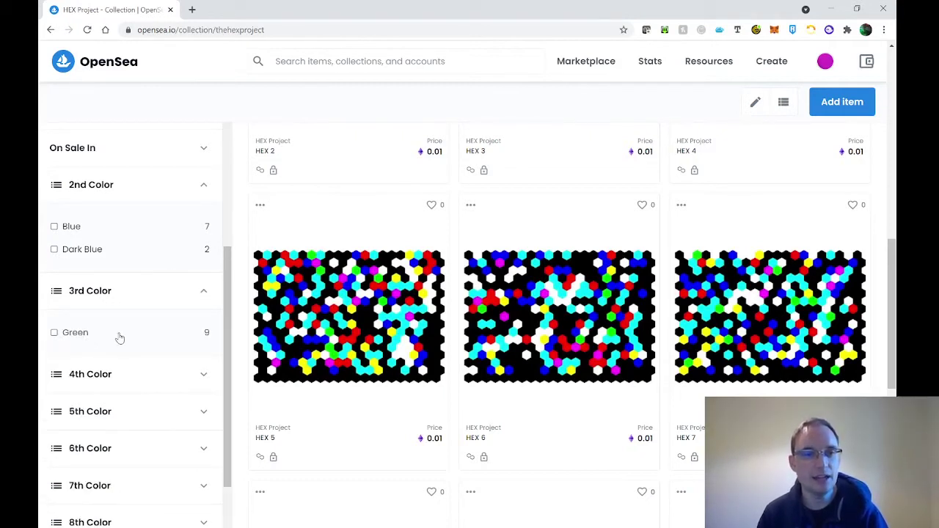
click(204, 376)
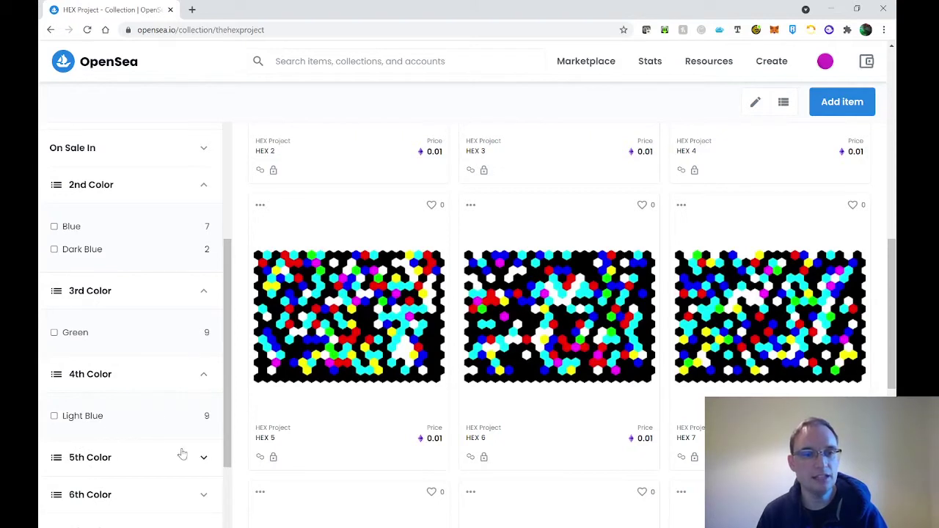
click(203, 457)
scroll(199, 455, down, 2)
click(197, 427)
scroll(200, 439, down, 2)
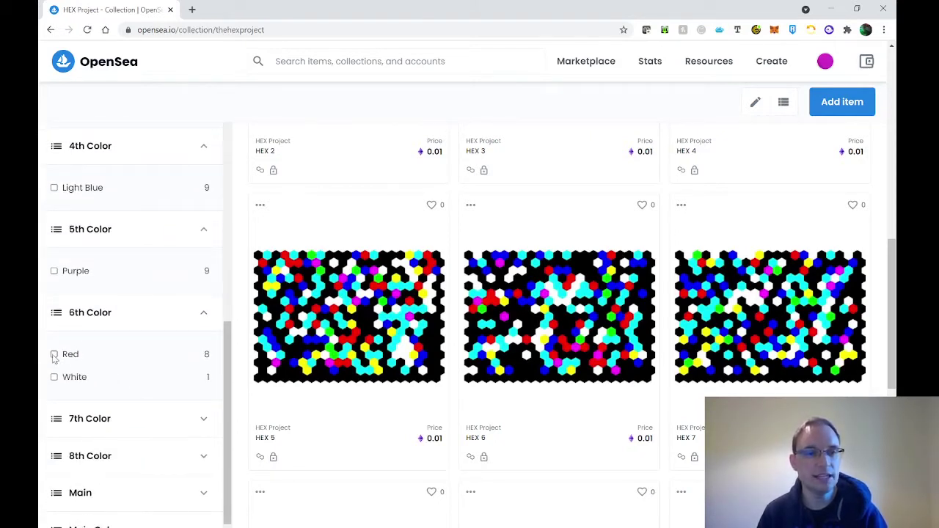
click(184, 431)
scroll(179, 437, down, 2)
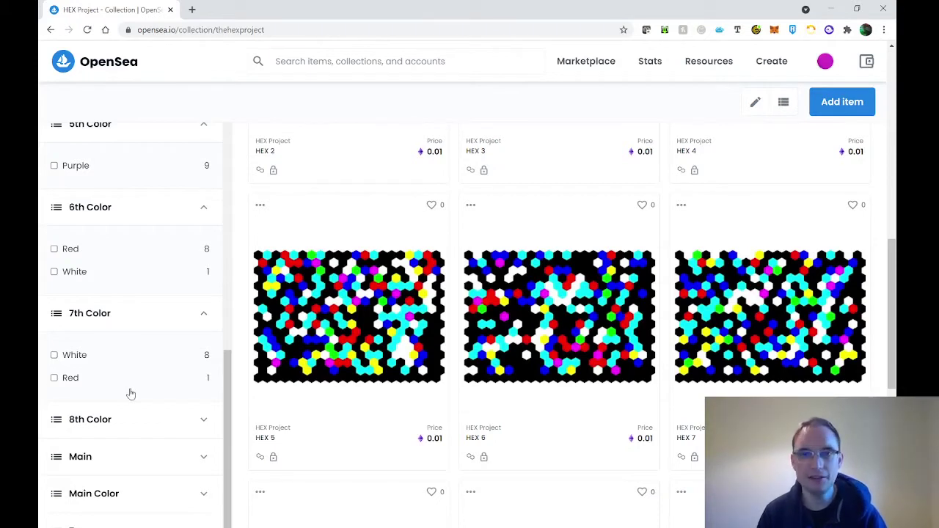
Step: Open the form for creating a new item and approve the MetaMask wallet request
scroll(130, 394, up, 8)
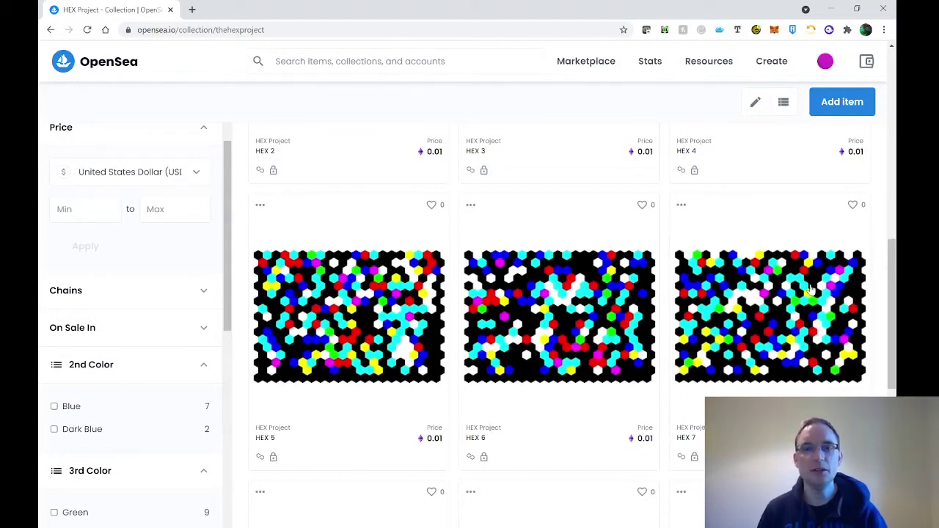
scroll(701, 214, up, 2)
scroll(701, 214, up, 3)
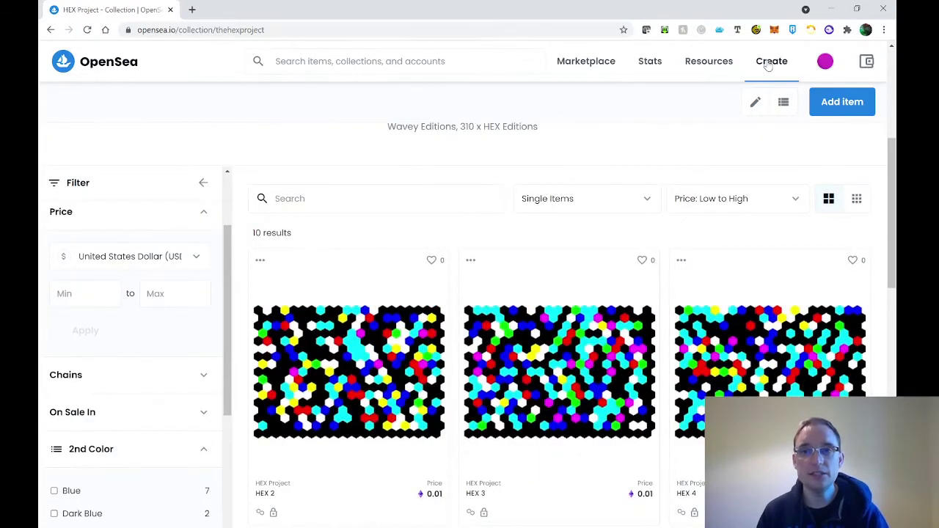
click(771, 62)
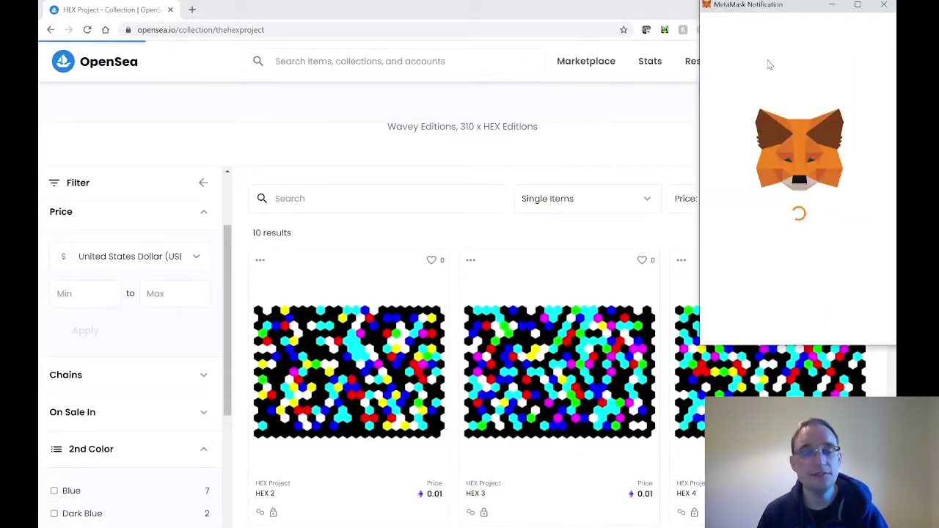
click(841, 319)
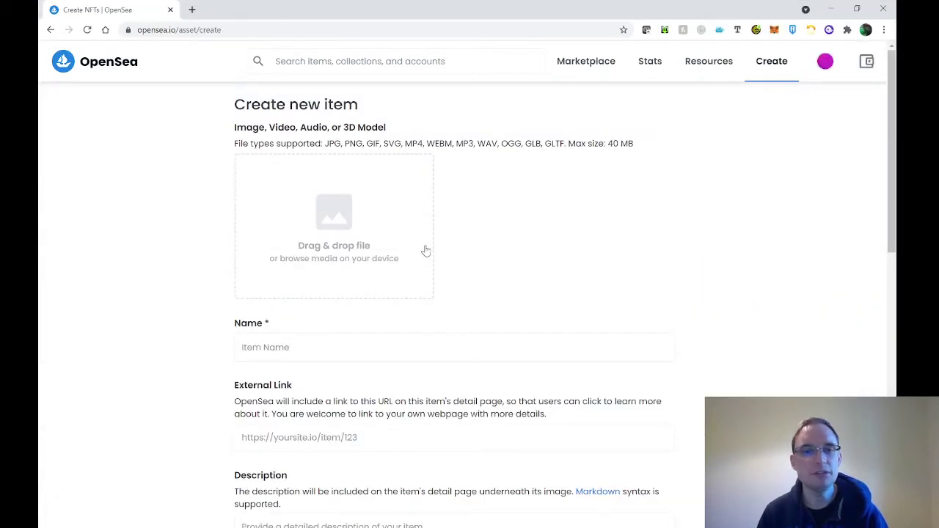
Step: Go to the account's own collections and start creating a new collection
mouse_move(824, 61)
click(813, 95)
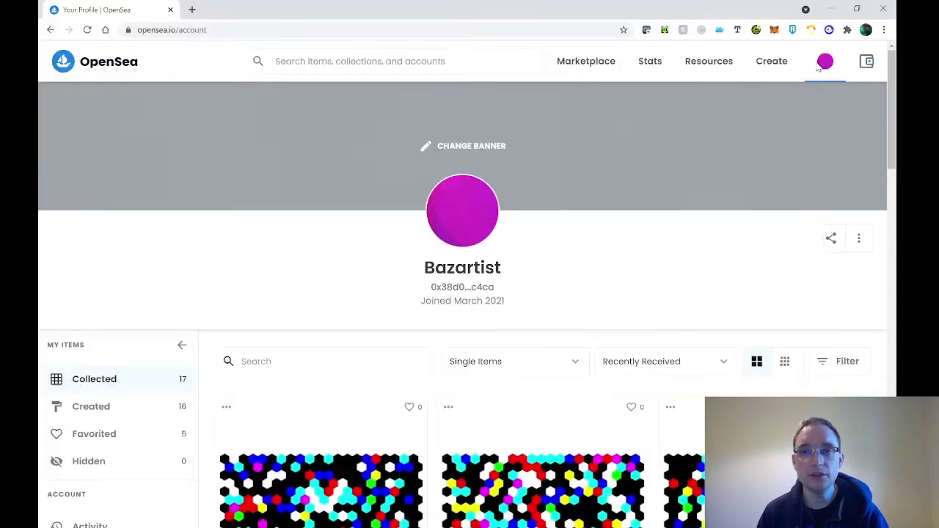
mouse_move(825, 64)
click(763, 128)
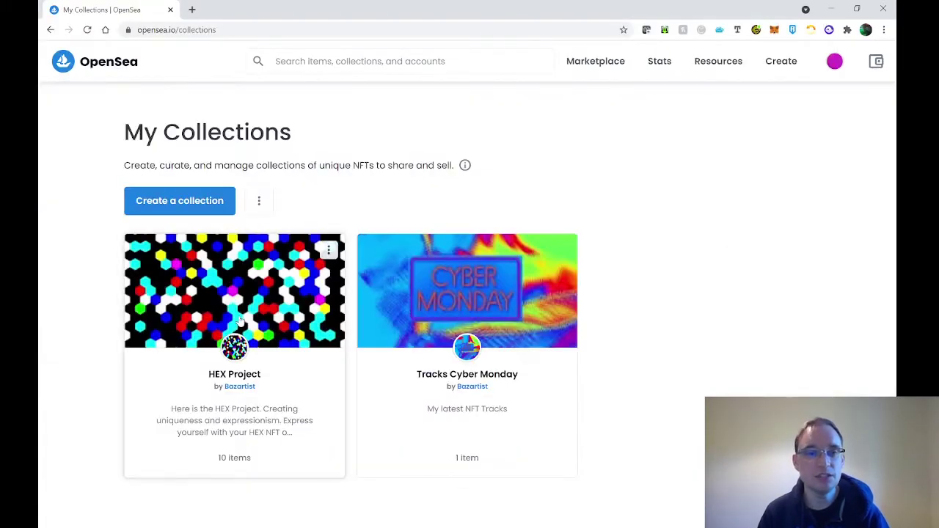
click(163, 212)
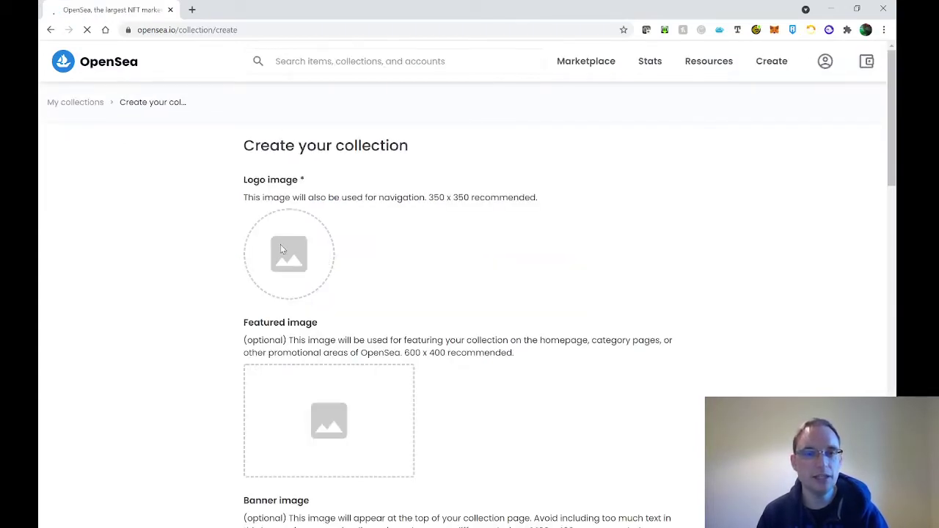
Step: Review the new collection form's logo, featured and banner image areas and its name, URL and description fields
scroll(381, 367, down, 1)
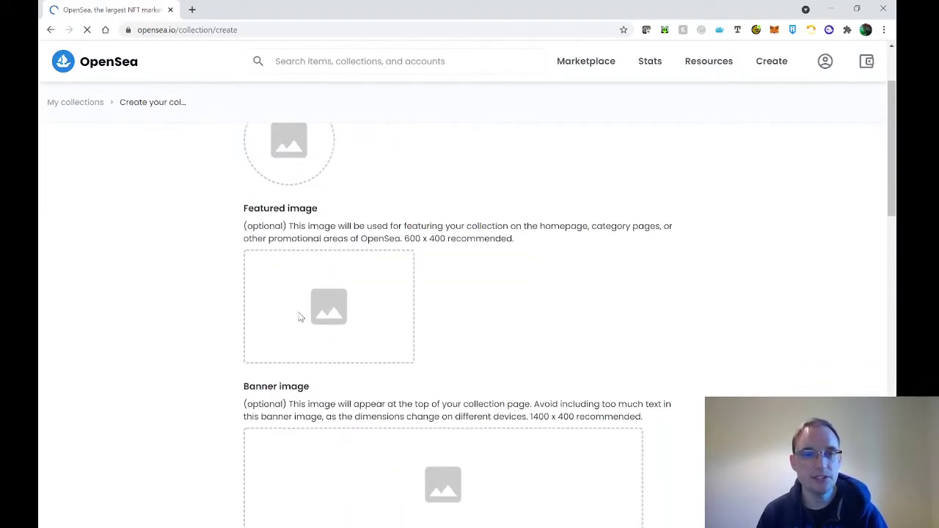
scroll(301, 316, down, 2)
scroll(355, 315, down, 2)
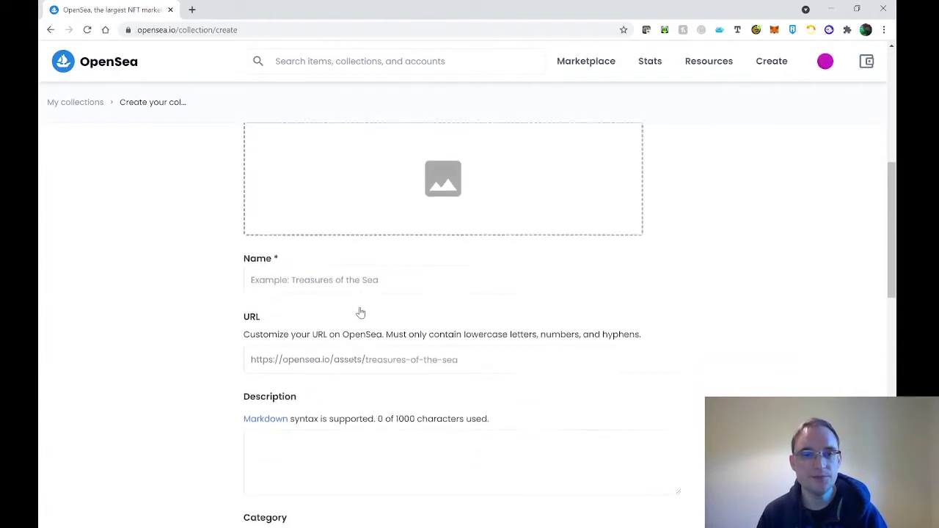
scroll(365, 293, down, 1)
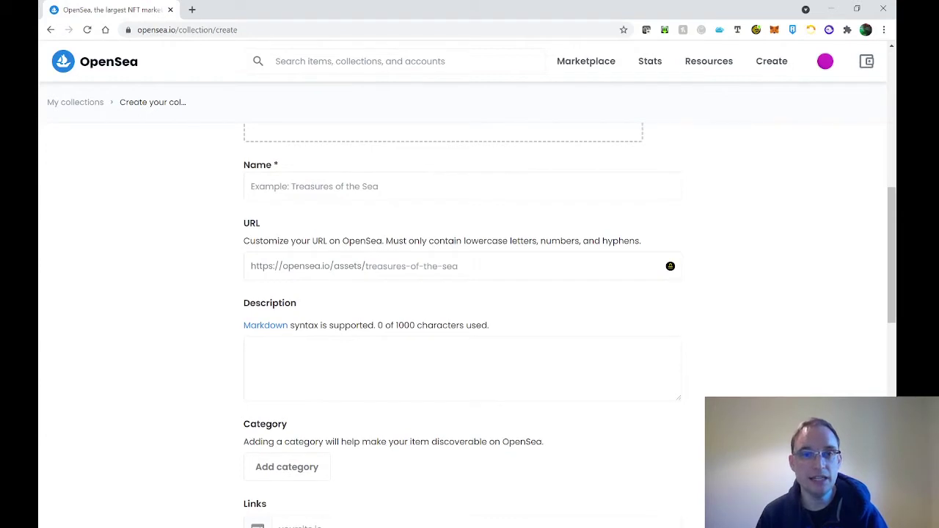
scroll(462, 316, down, 2)
scroll(444, 242, down, 2)
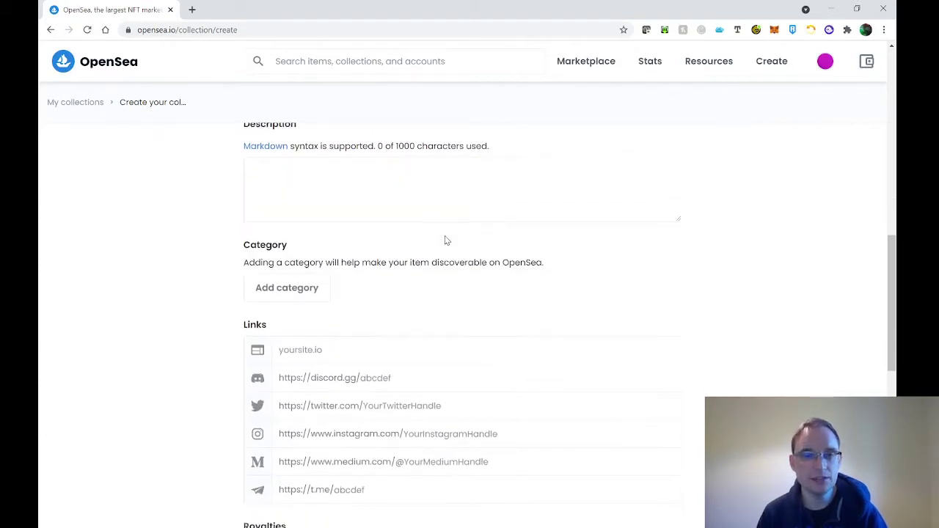
Step: Show the available categories for the new collection and examine the website and social link fields
click(272, 182)
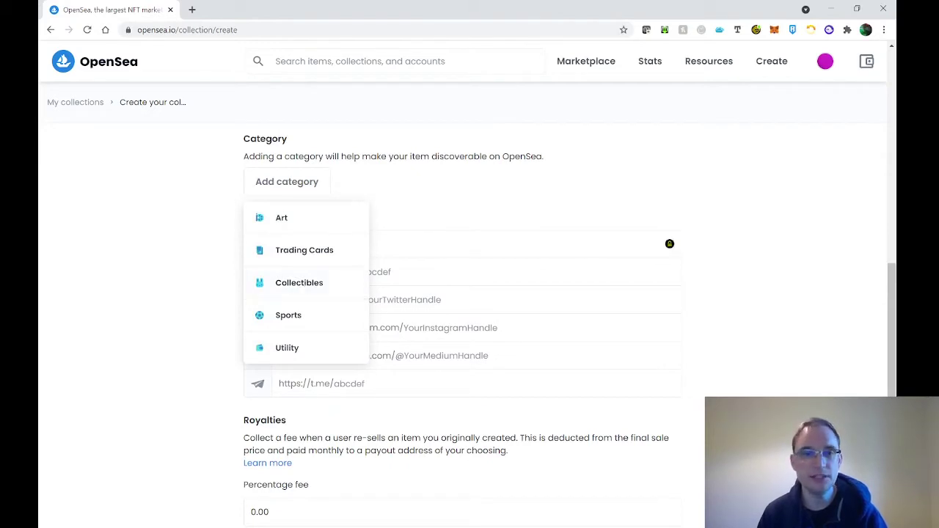
scroll(308, 191, down, 2)
scroll(308, 171, up, 1)
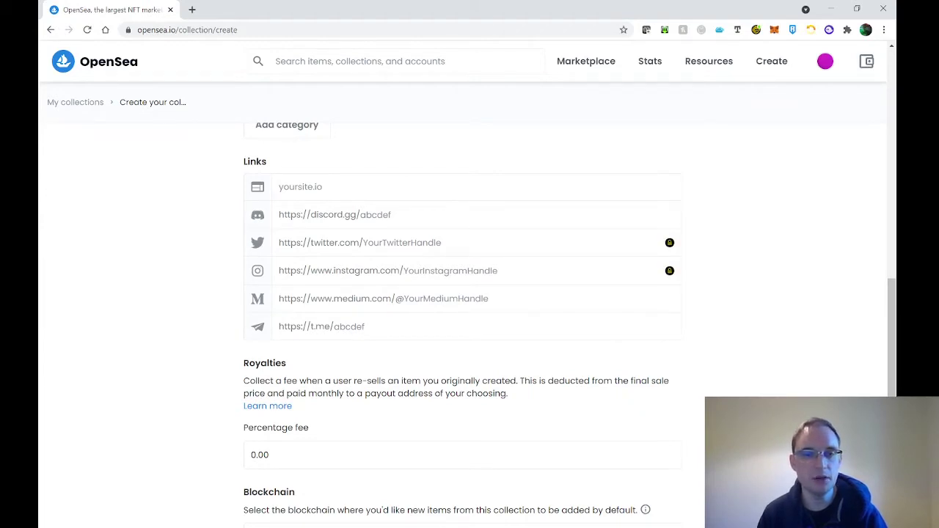
Step: Examine the royalty percentage fee, blockchain and payment token settings of the new collection
scroll(470, 264, down, 1)
scroll(470, 293, down, 1)
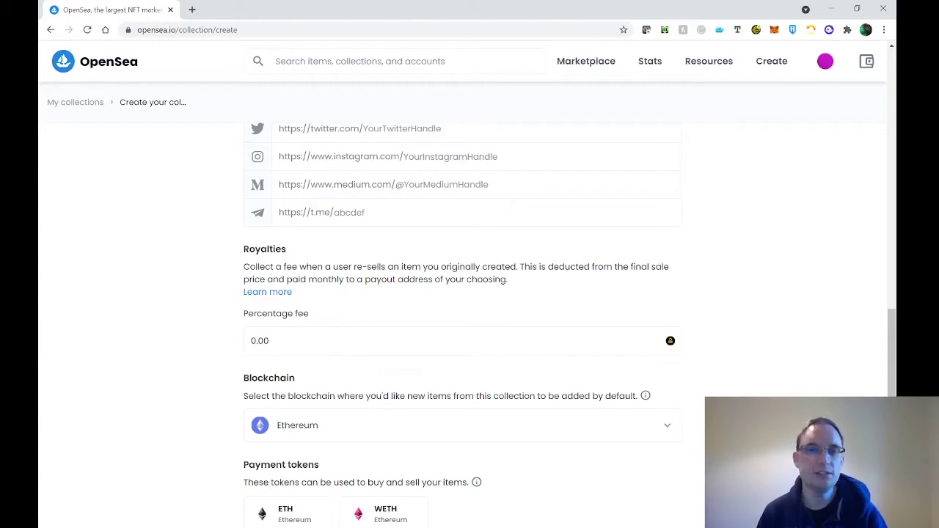
scroll(470, 322, down, 1)
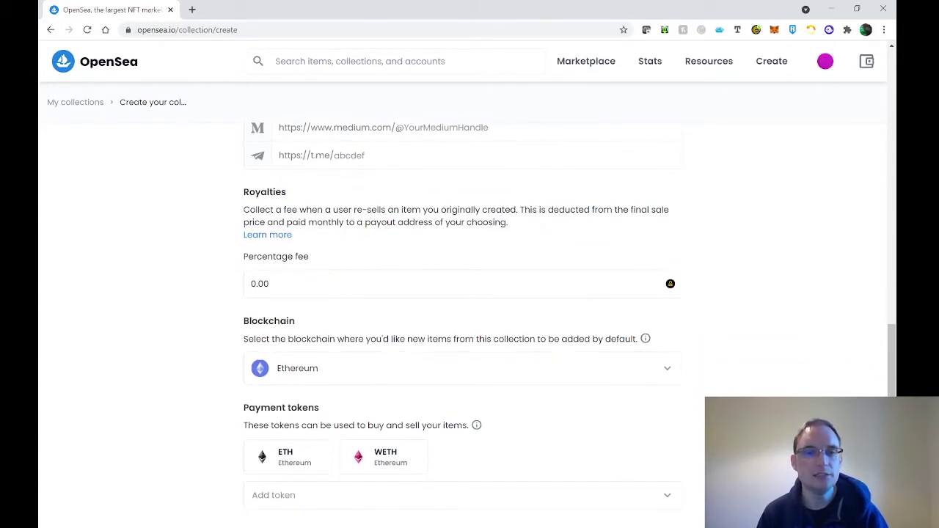
click(270, 284)
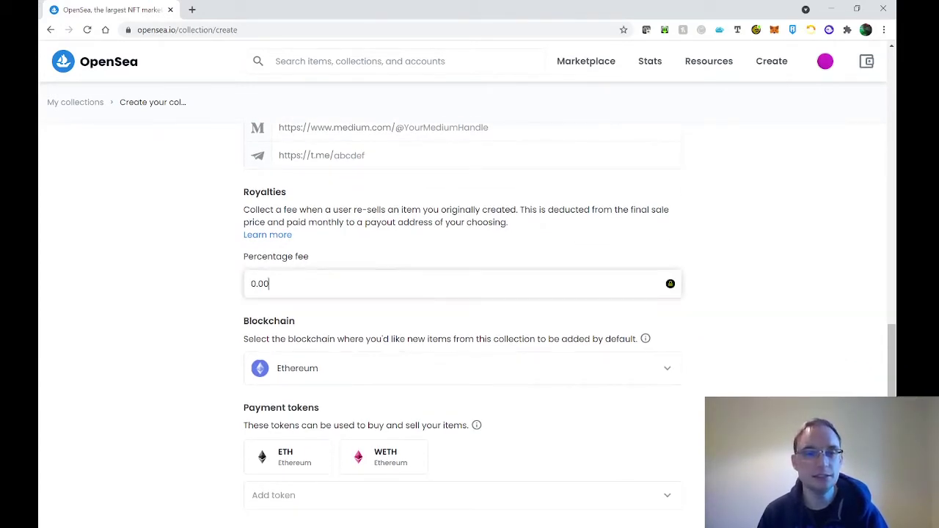
scroll(446, 254, down, 2)
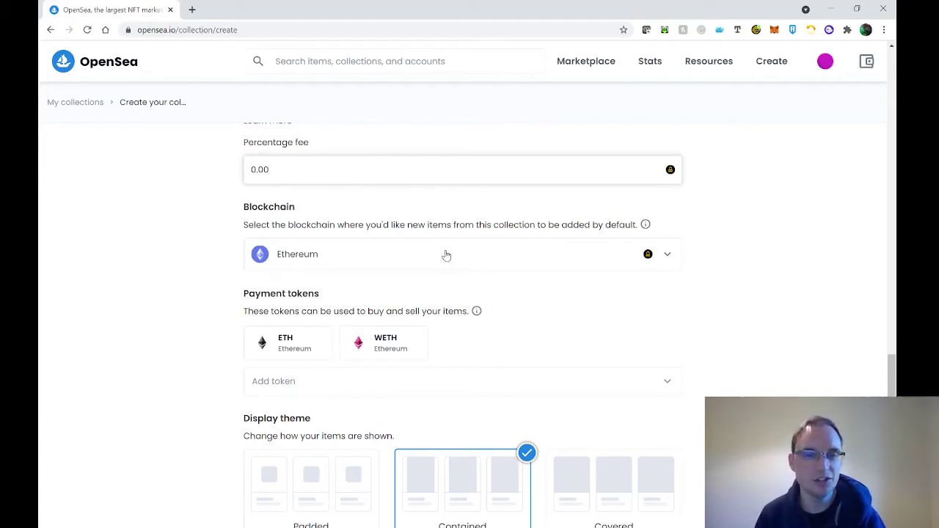
Step: Set the new collection's blockchain to Polygon and review its payment token, display theme and explicit content settings
click(447, 255)
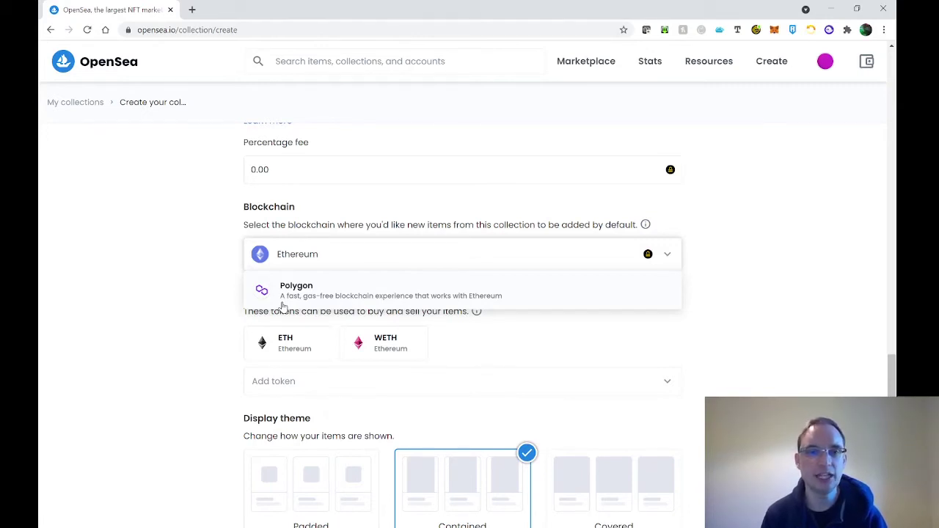
click(283, 297)
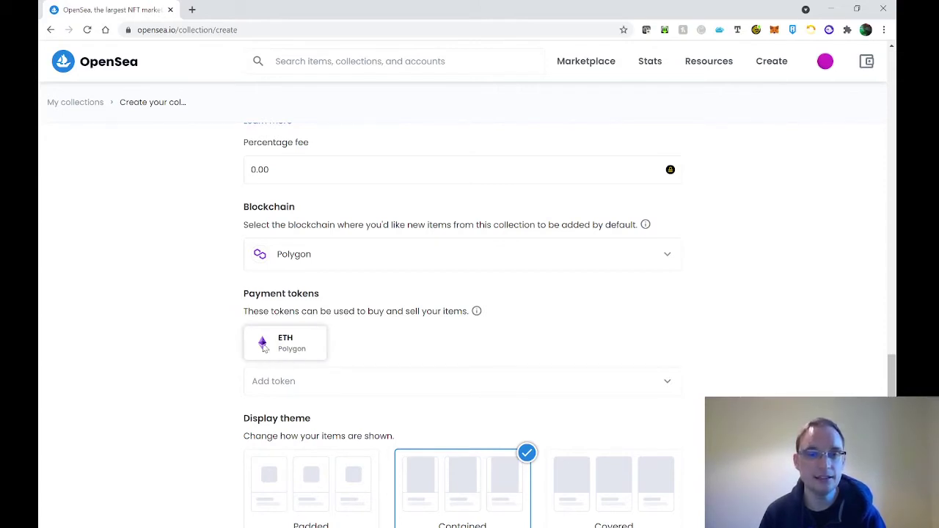
scroll(506, 338, down, 3)
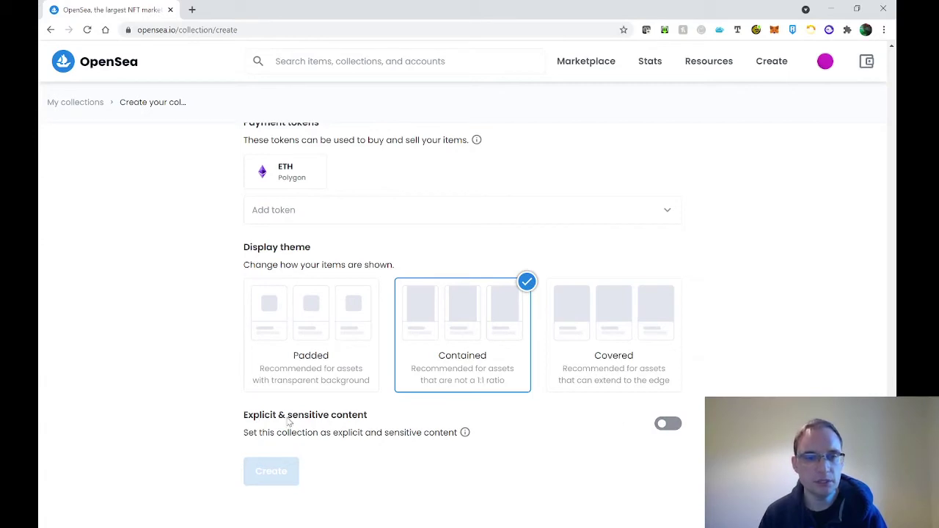
scroll(461, 453, down, 1)
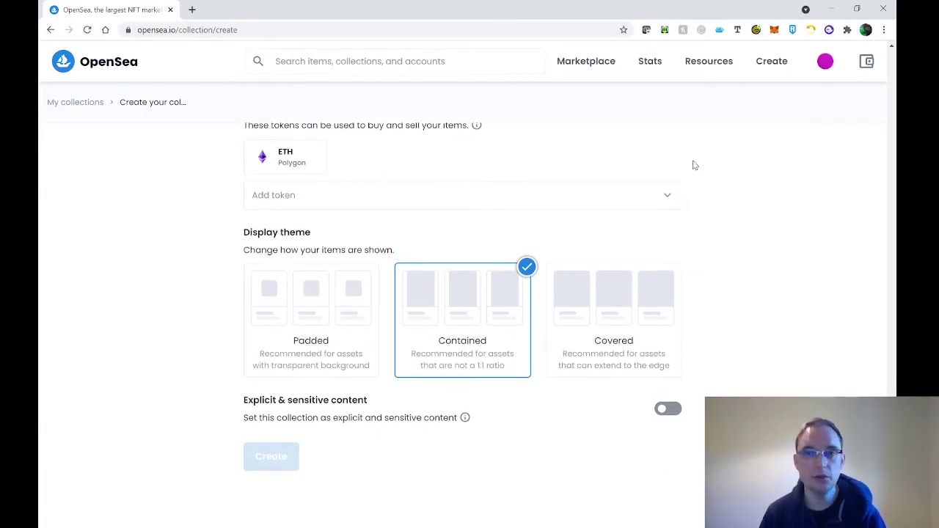
Step: Go to the account's own collections, open the HEX Project collection and start editing its settings
scroll(723, 213, up, 8)
mouse_move(824, 77)
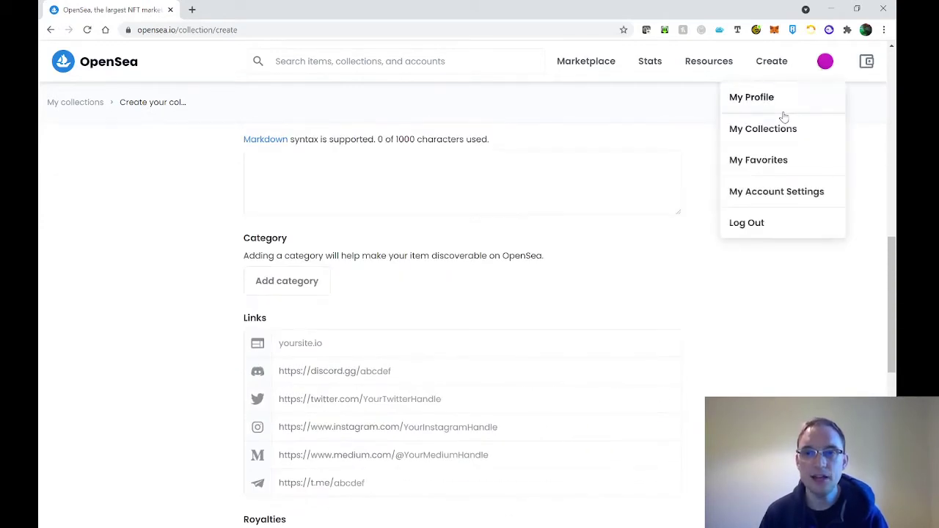
click(776, 130)
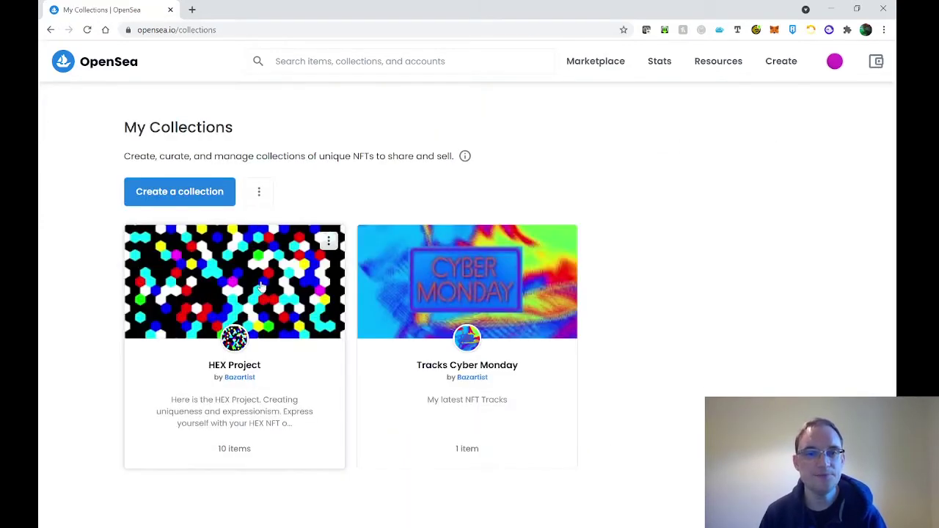
click(260, 286)
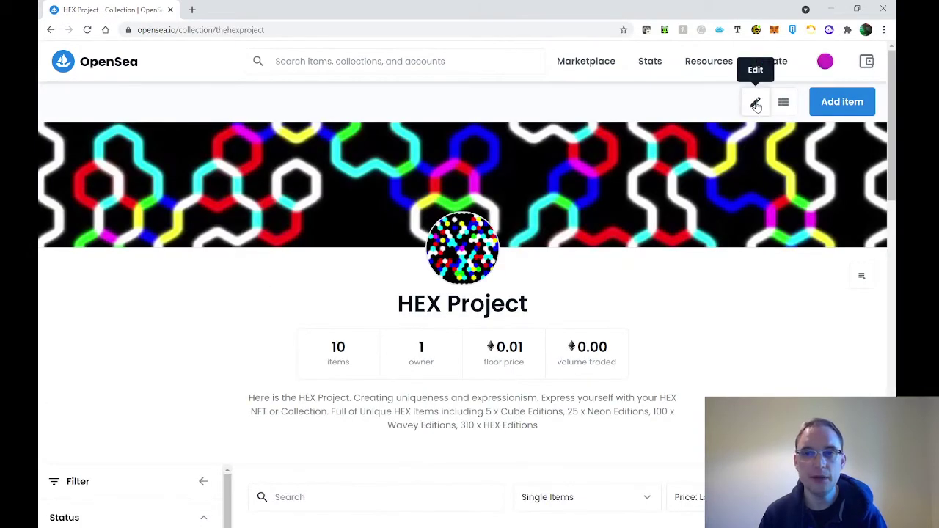
click(756, 103)
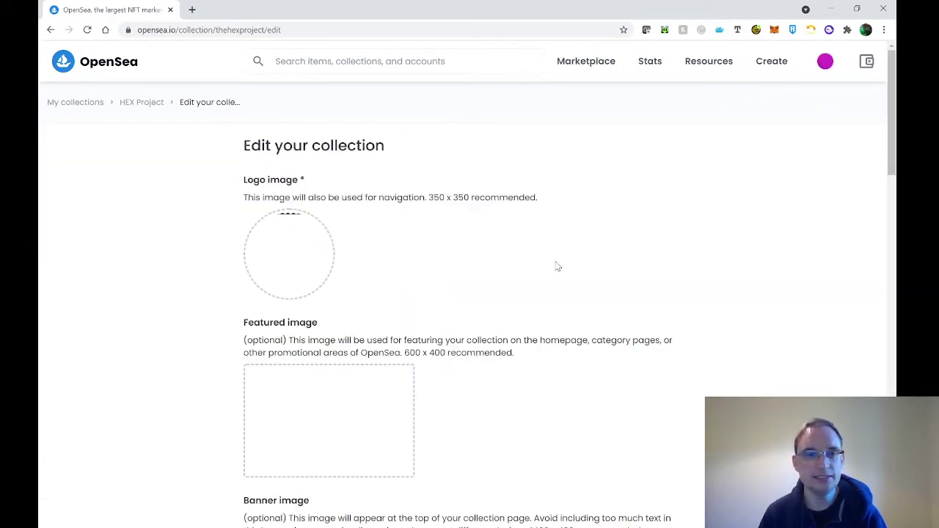
Step: Review the HEX Project's logo, featured and banner images and its name, URL, description, category and link fields
scroll(558, 266, down, 2)
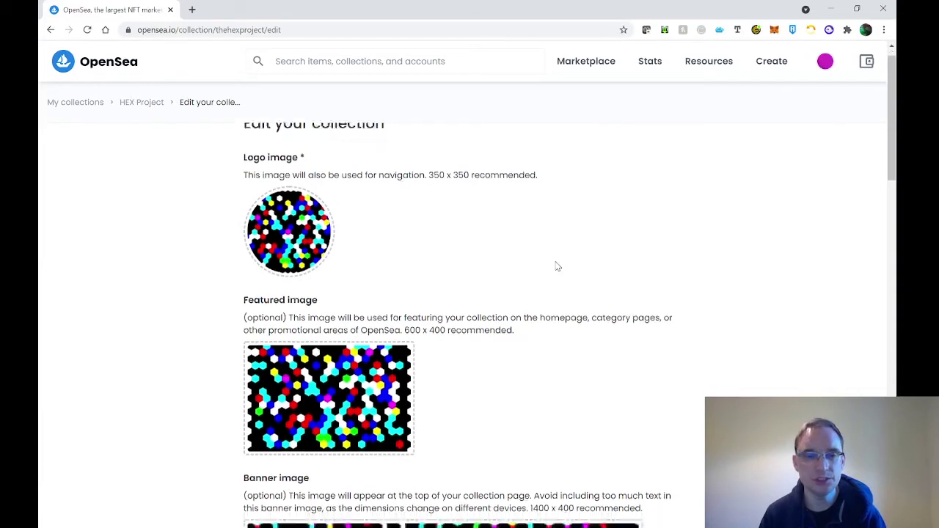
scroll(558, 267, down, 2)
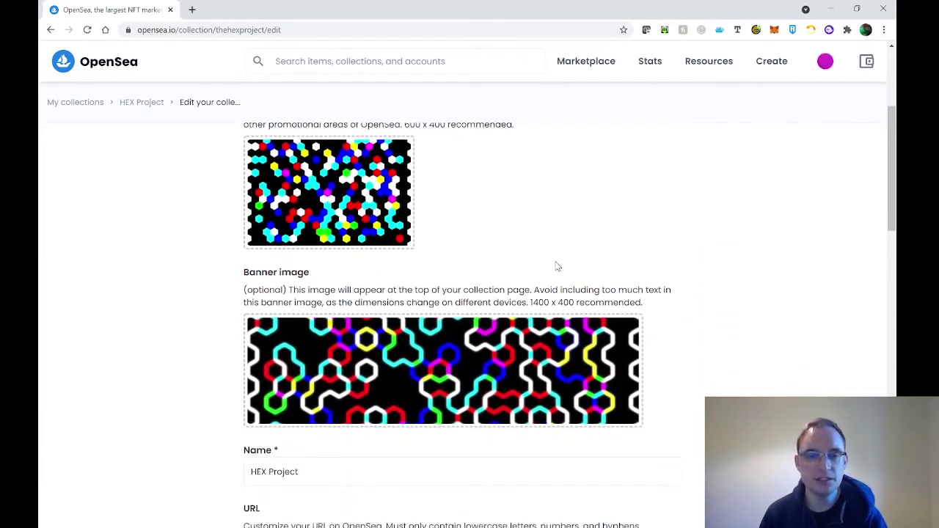
scroll(556, 266, down, 4)
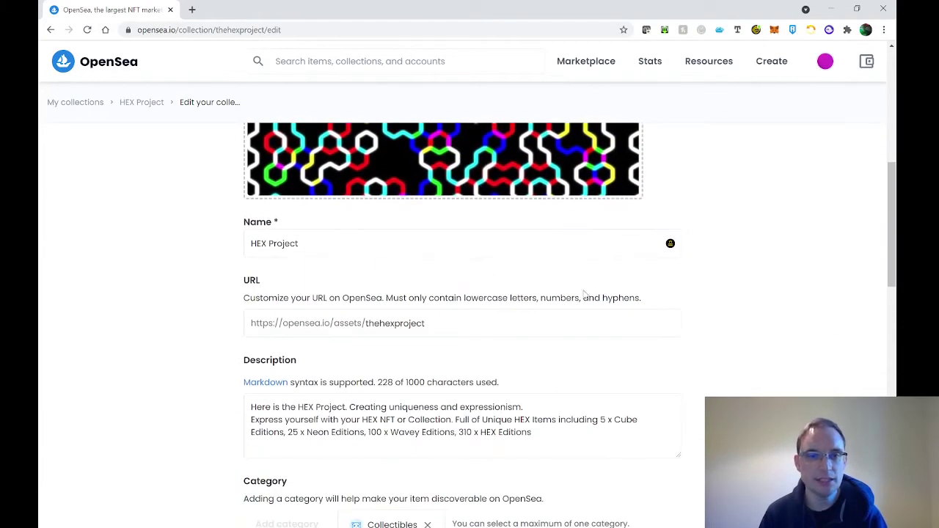
scroll(587, 306, down, 2)
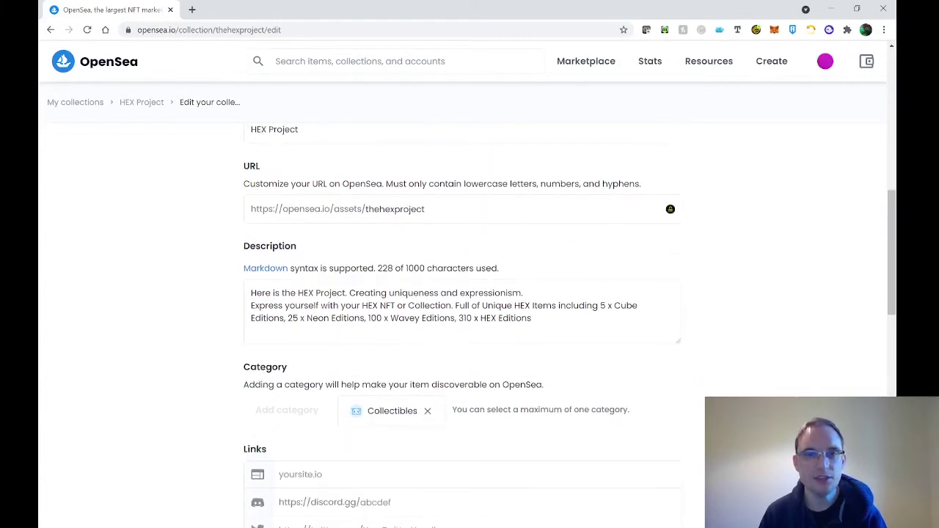
scroll(570, 326, down, 2)
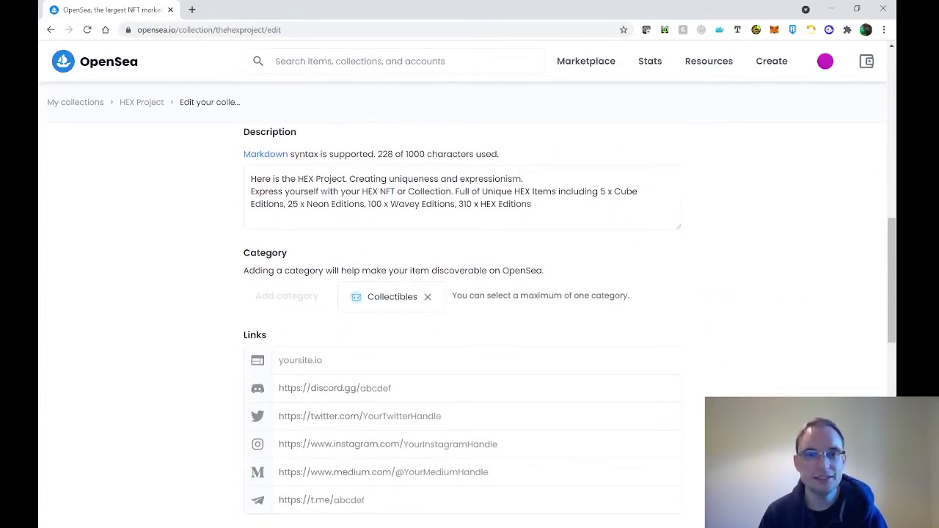
scroll(372, 296, down, 3)
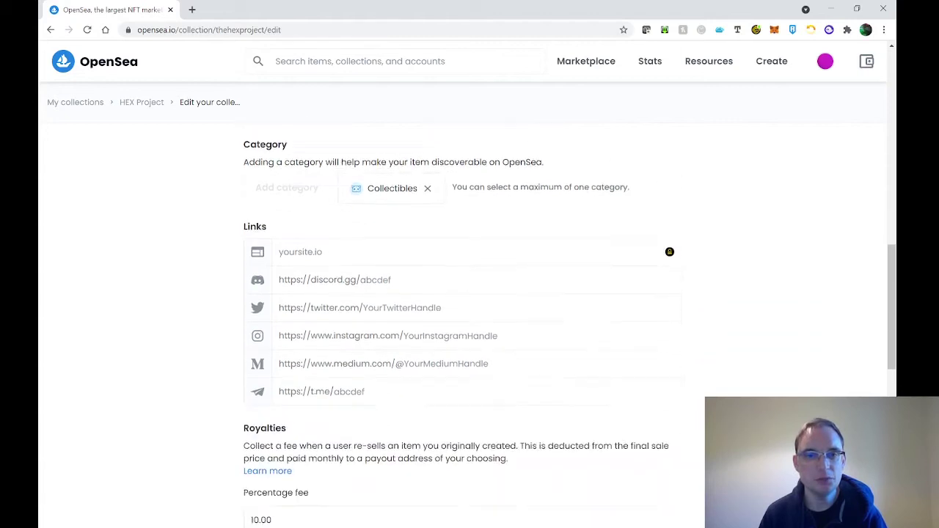
Step: Examine the HEX Project's royalty fee, payout wallet, blockchain, payment tokens, display theme, explicit content and collaborator settings
scroll(285, 262, down, 3)
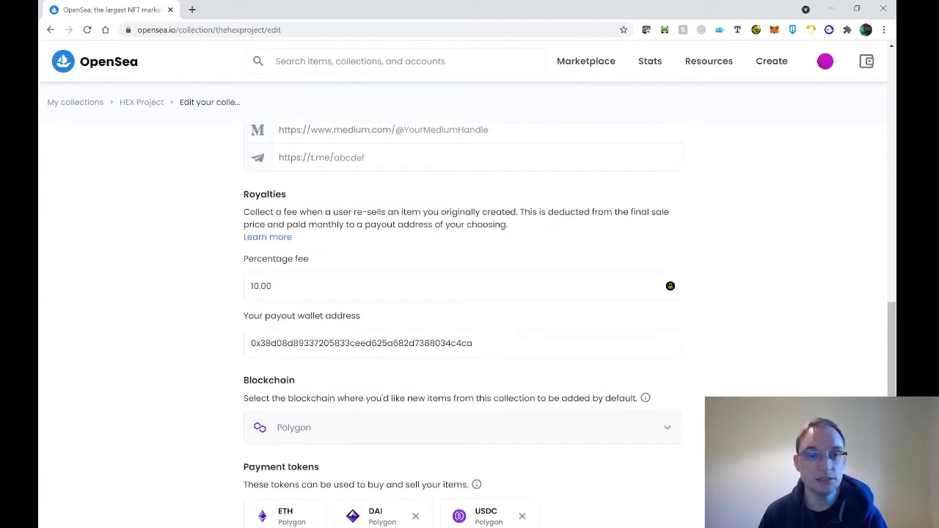
scroll(322, 292, down, 3)
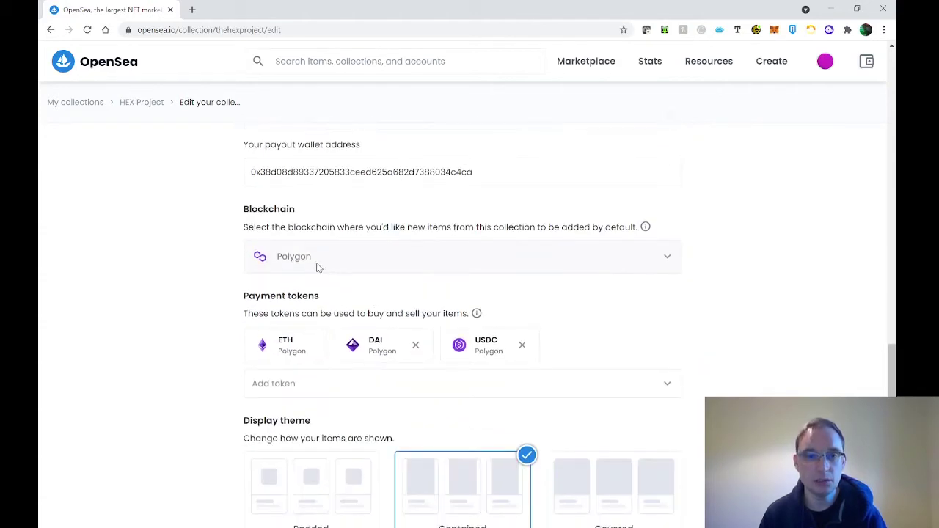
scroll(382, 299, down, 1)
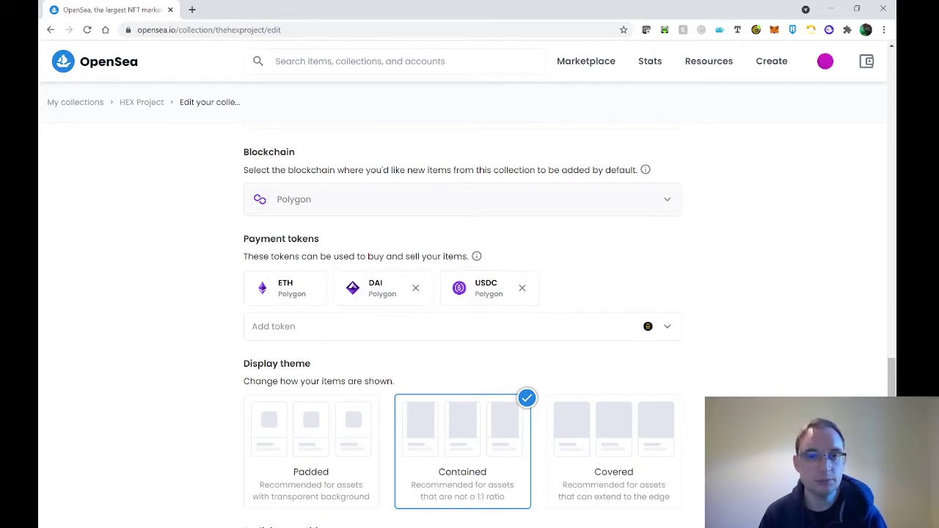
scroll(448, 323, down, 2)
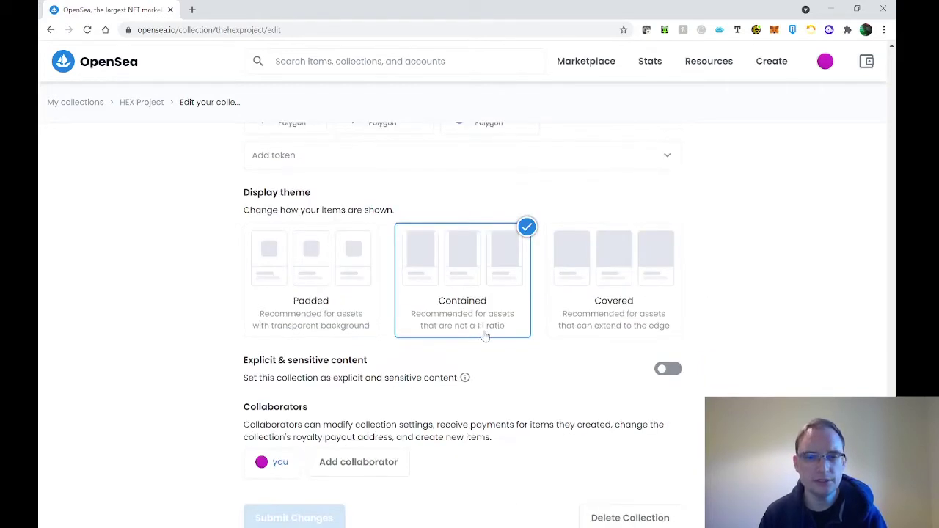
scroll(478, 335, down, 1)
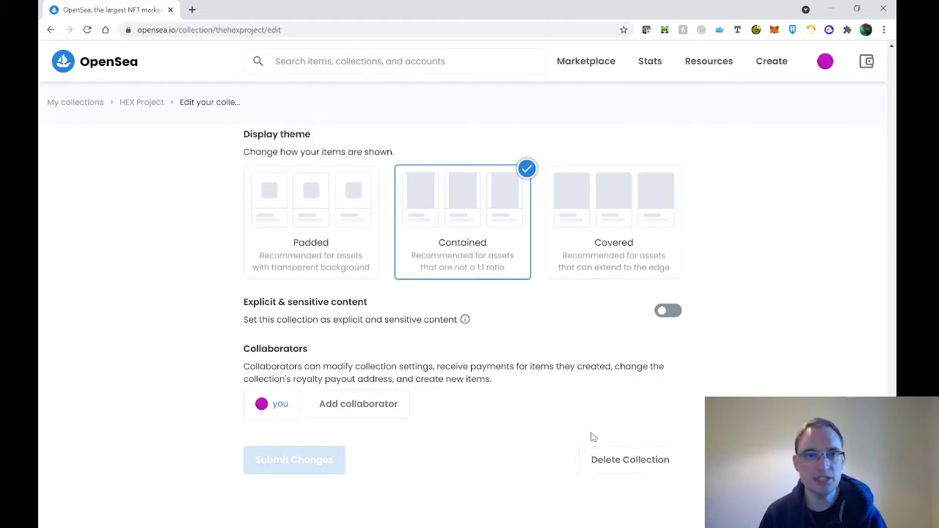
scroll(591, 436, up, 10)
scroll(730, 161, up, 6)
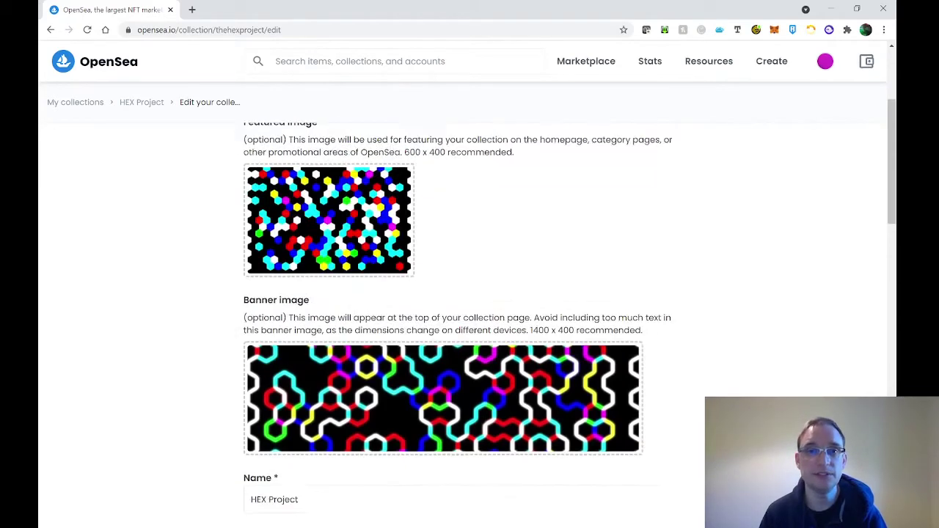
Step: Leave the collection settings, return to the HEX Project collection page and start adding a new item
key(alt+Left)
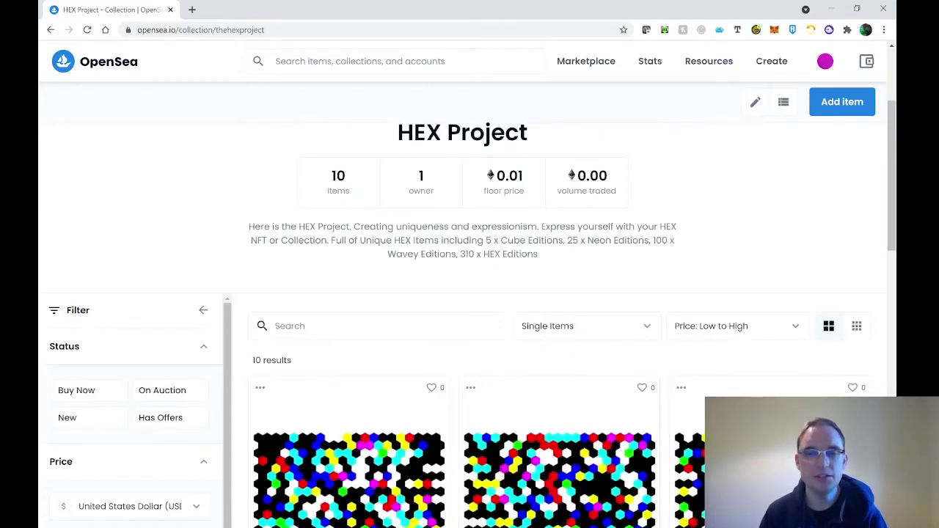
mouse_move(825, 61)
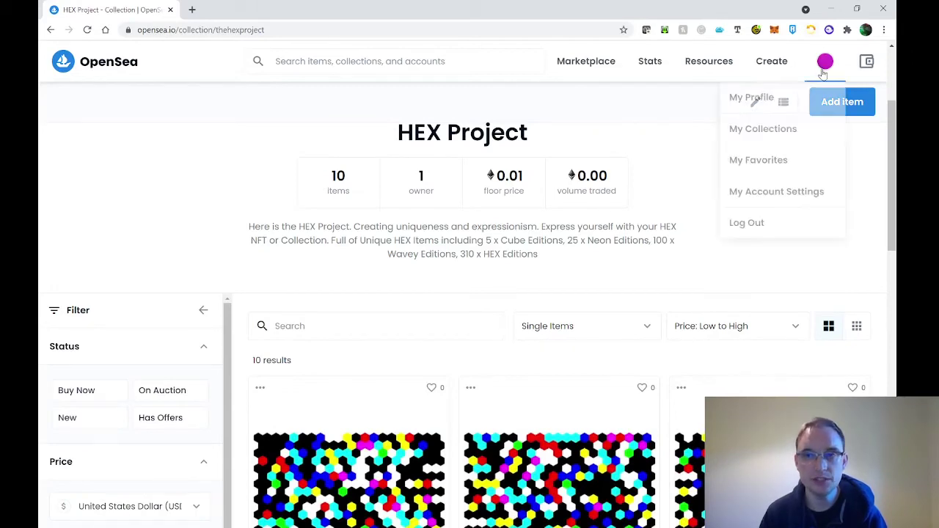
click(763, 130)
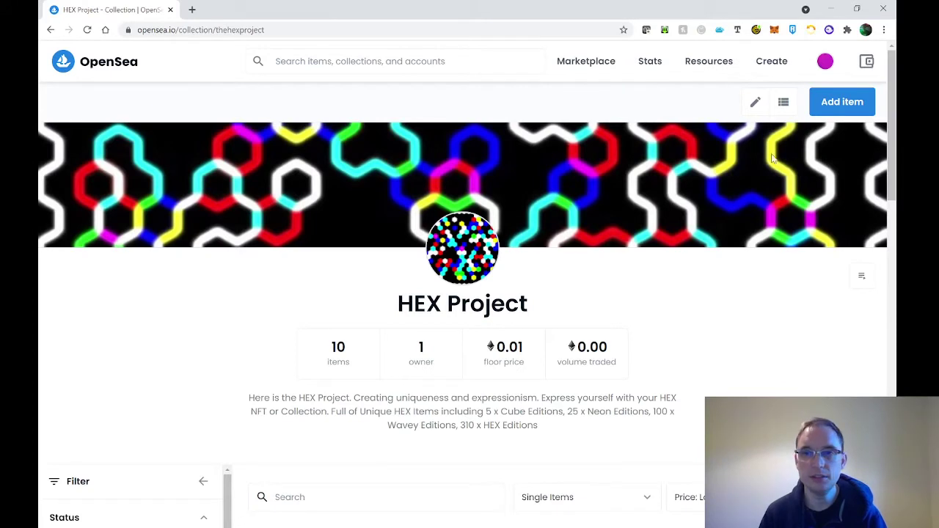
click(842, 103)
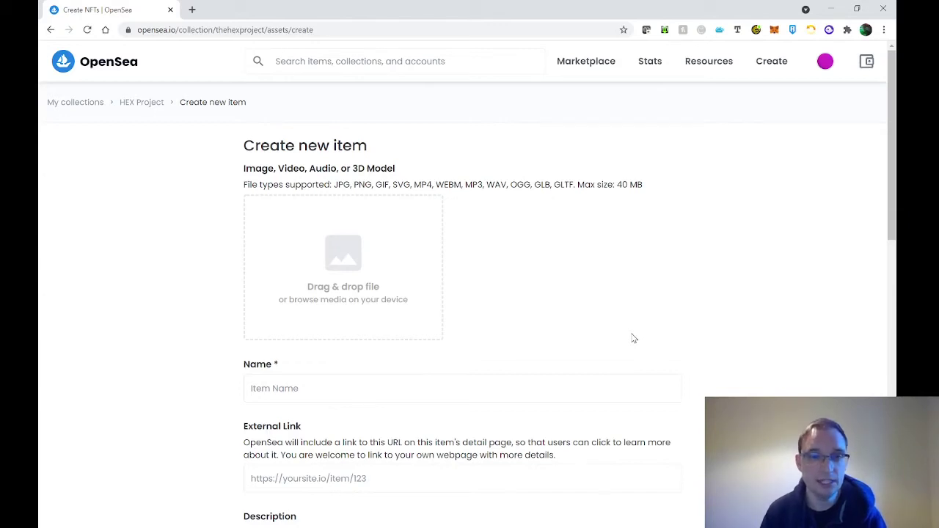
Step: Review the new item form's name, external link, description, collection, trait, unlockable content and explicit content fields
scroll(634, 339, down, 2)
click(598, 218)
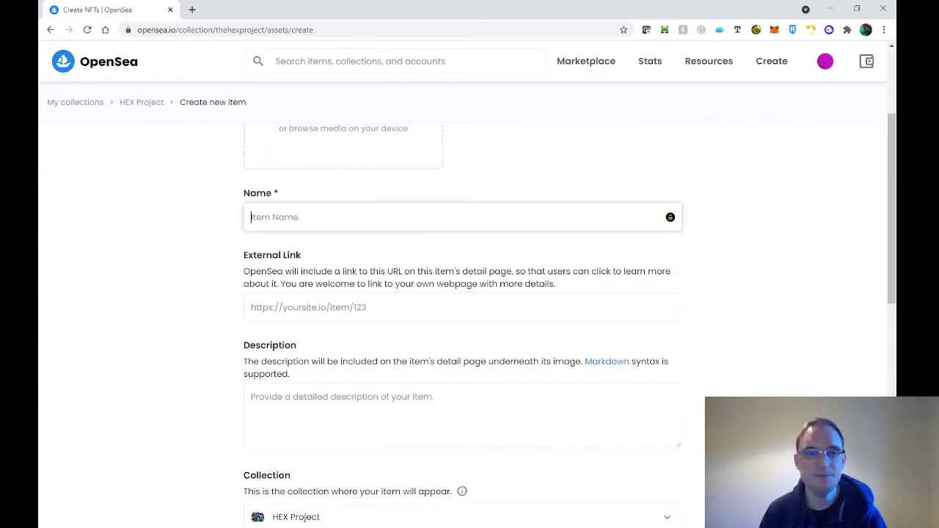
scroll(462, 323, down, 2)
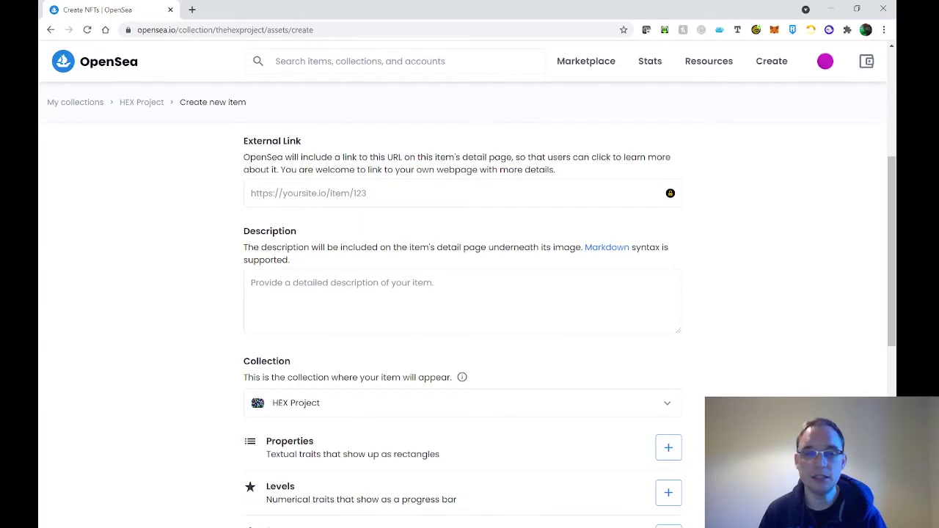
scroll(426, 203, down, 1)
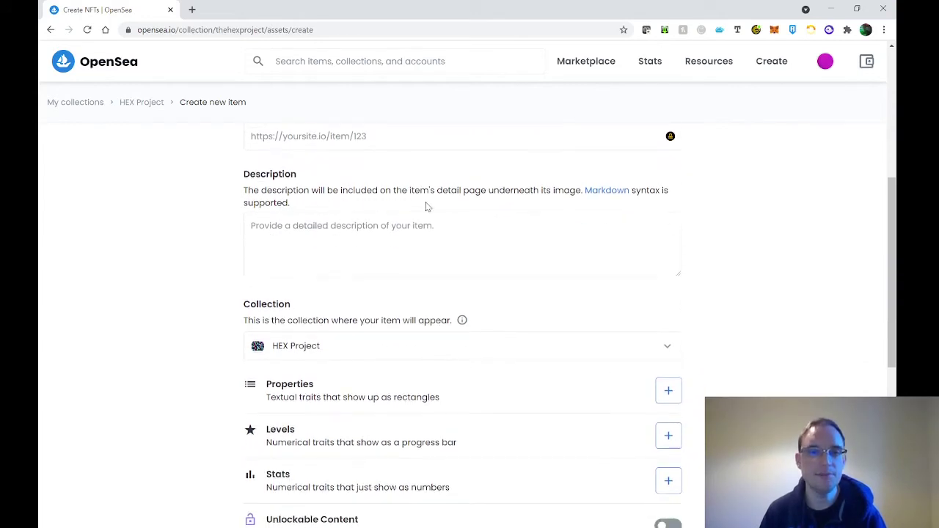
scroll(345, 243, up, 1)
click(346, 245)
scroll(346, 243, down, 1)
scroll(242, 206, down, 2)
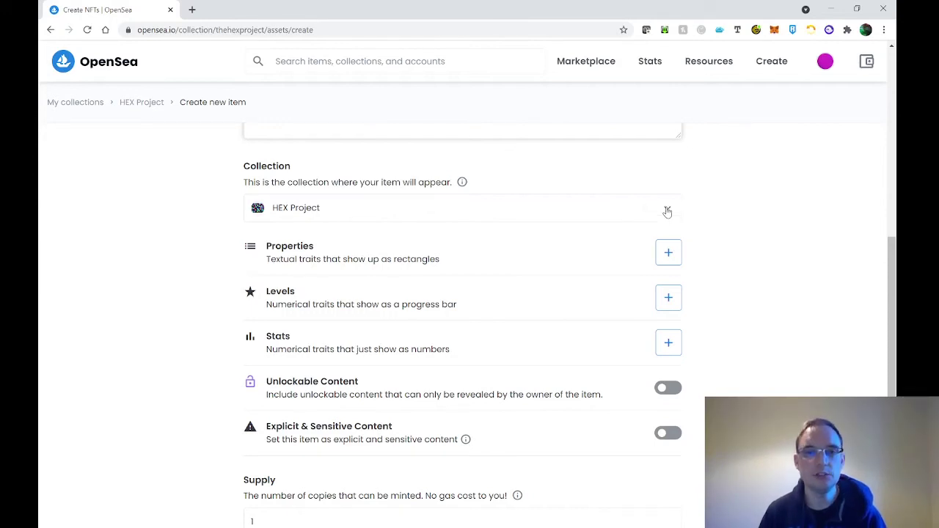
Step: Open the new item's properties and add a property of type "Type" with the name "Hex"
click(363, 242)
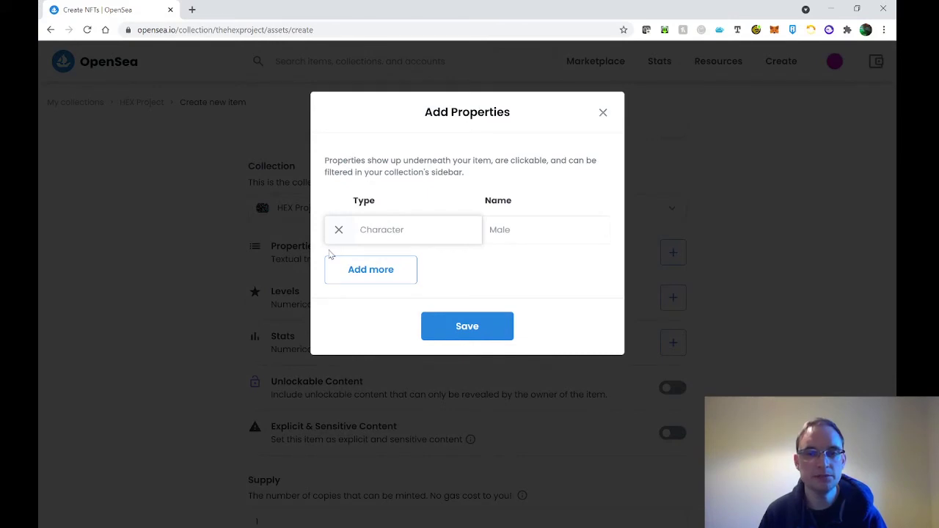
text(Type)
key(Tab)
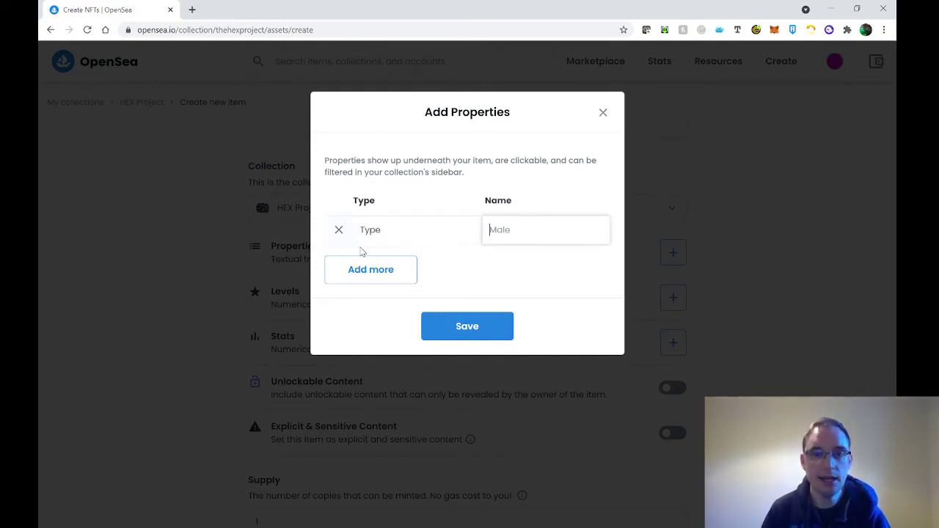
text(Hex)
Step: Add a second property of type "Main Color" with the name "Black", plus an empty third property row
click(356, 268)
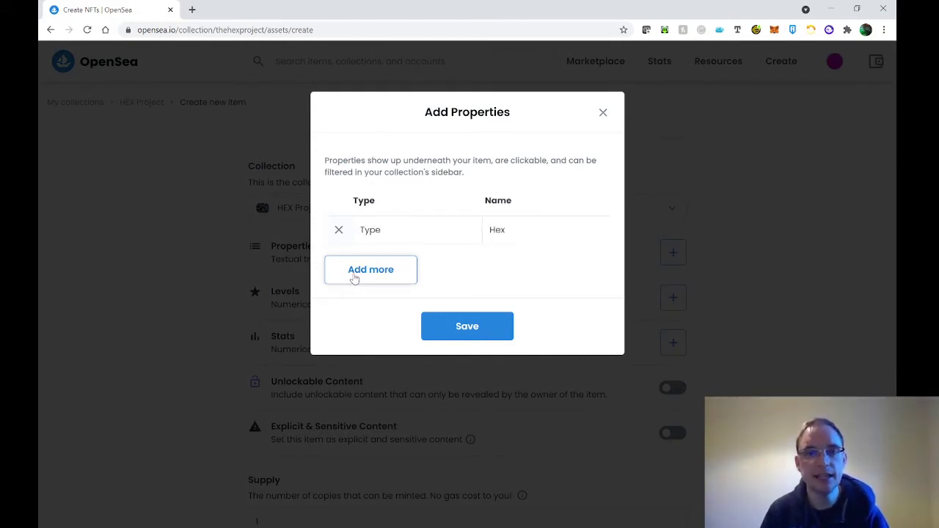
text(Main Color)
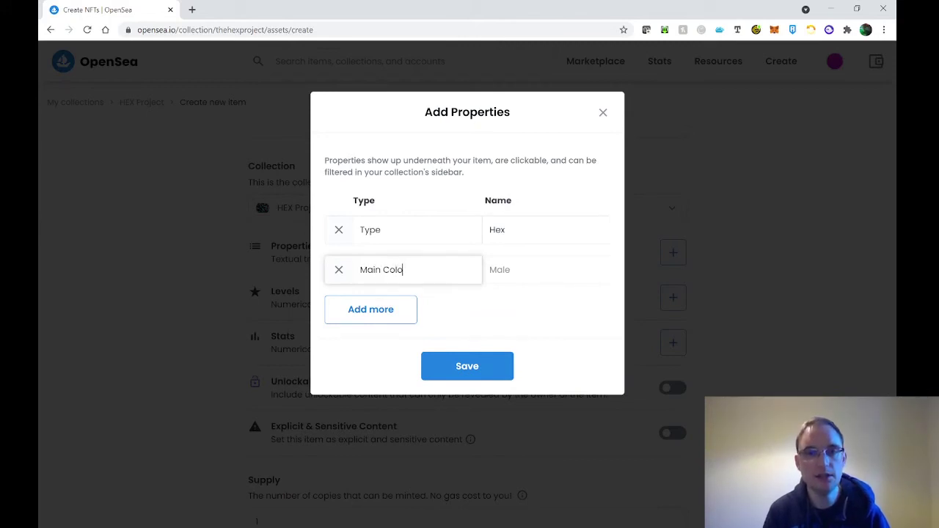
key(Tab)
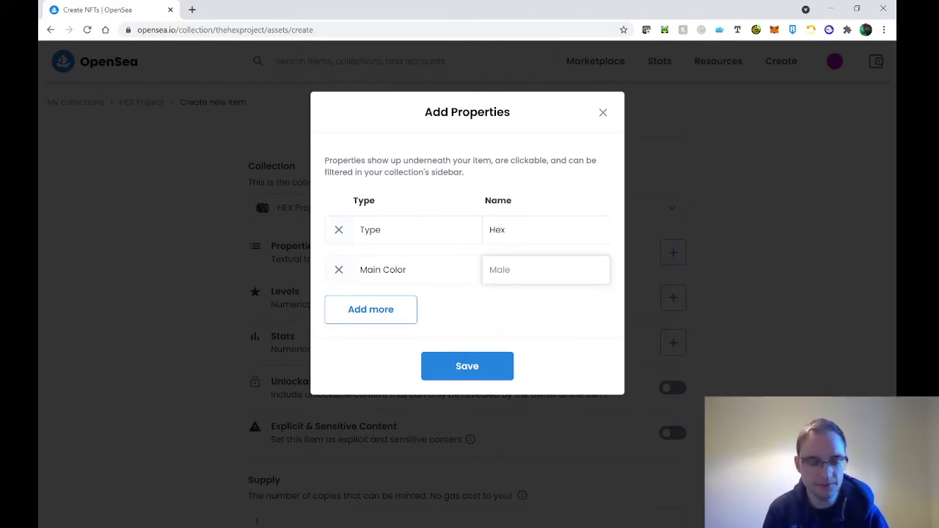
text(Black)
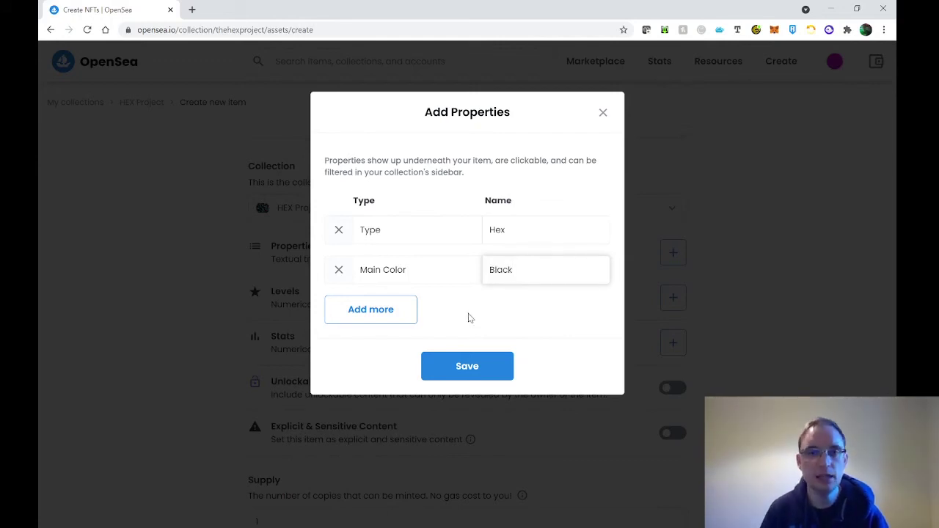
key(Tab)
key(Return)
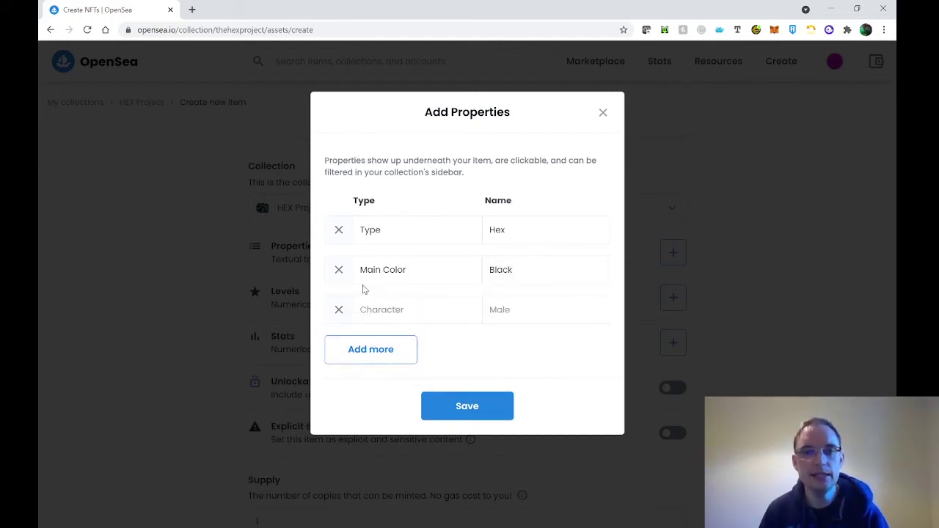
Step: Close the item's properties without saving, then inspect the Levels and Stats entry forms and leave both empty
click(602, 112)
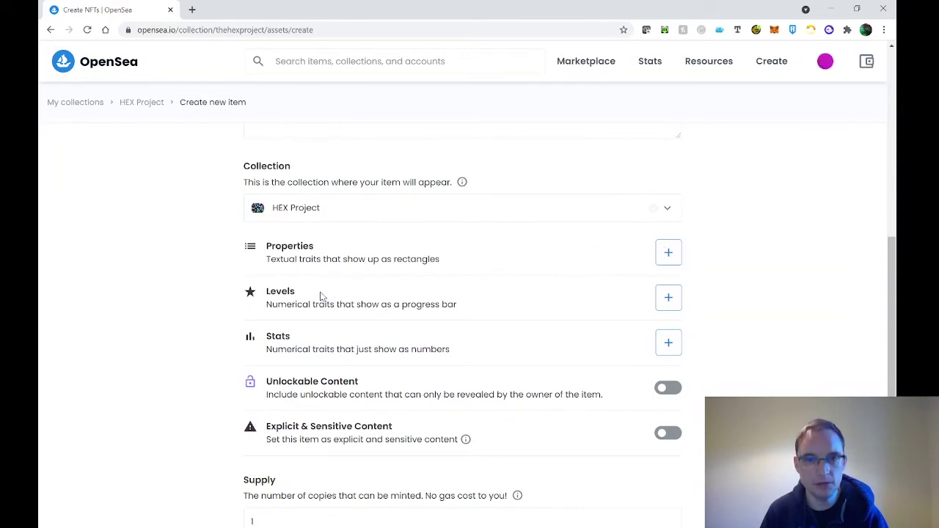
click(668, 297)
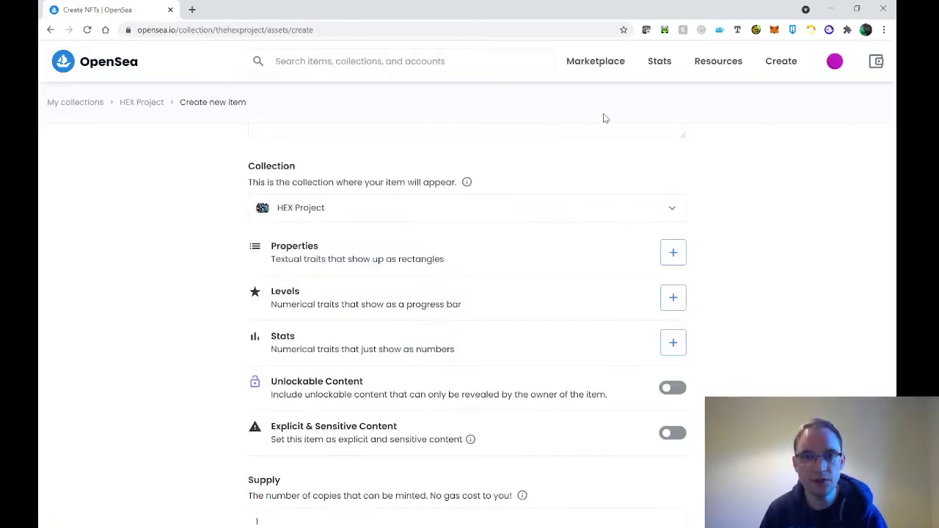
click(602, 112)
click(670, 345)
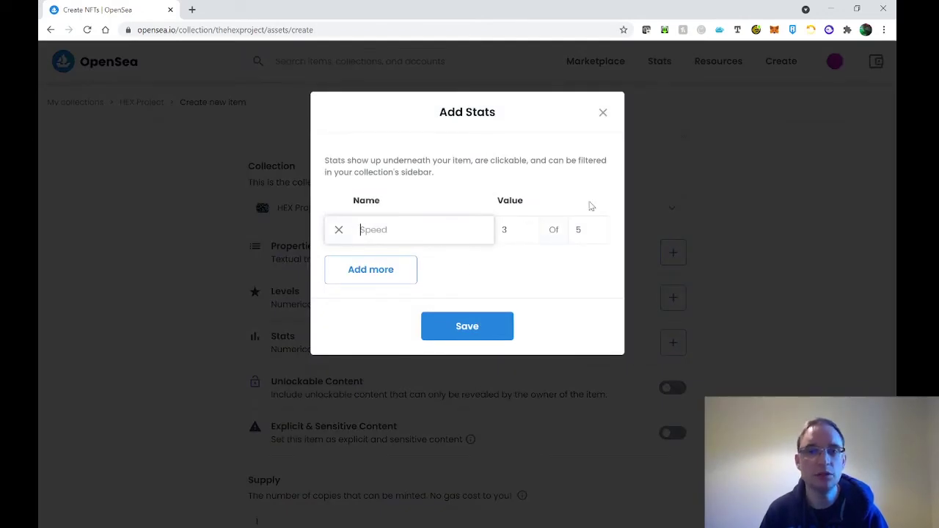
click(602, 113)
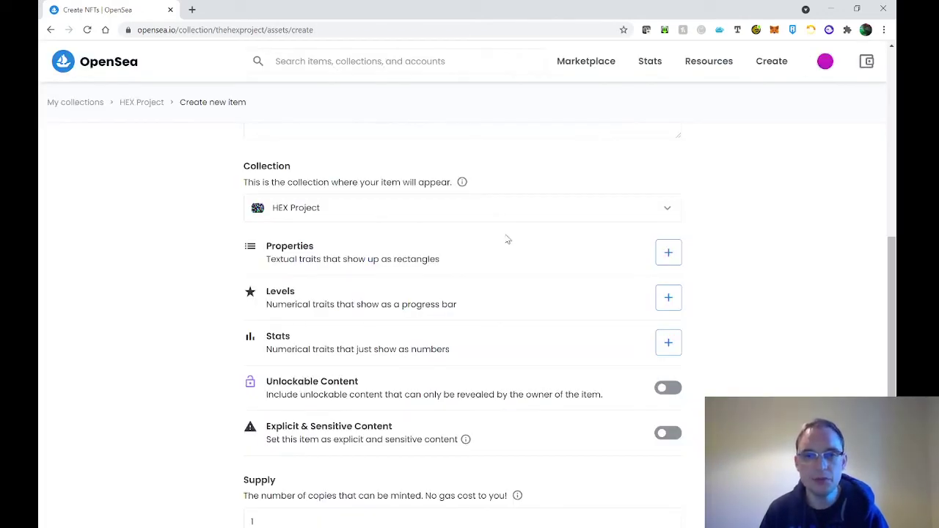
Step: Turn on unlockable content for the item and review its content box, supply, blockchain and freeze metadata settings
click(668, 388)
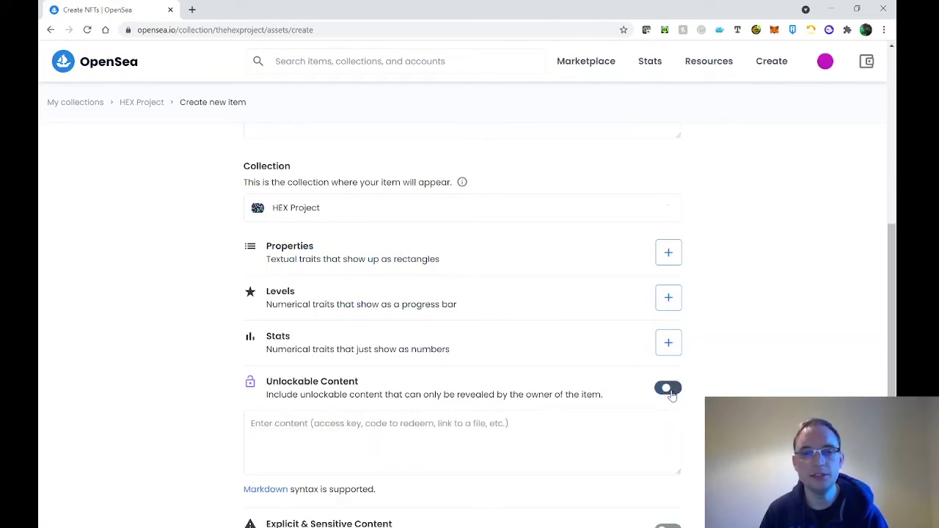
click(498, 419)
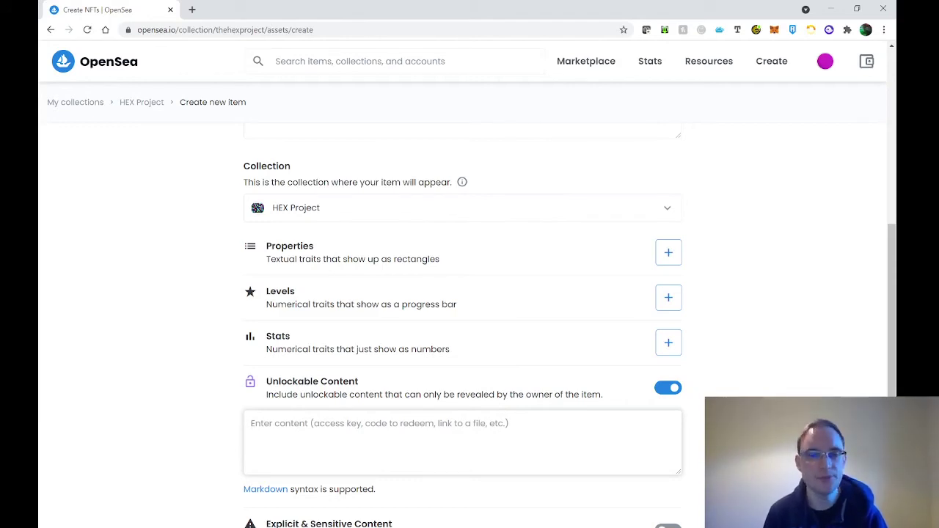
scroll(506, 436, down, 3)
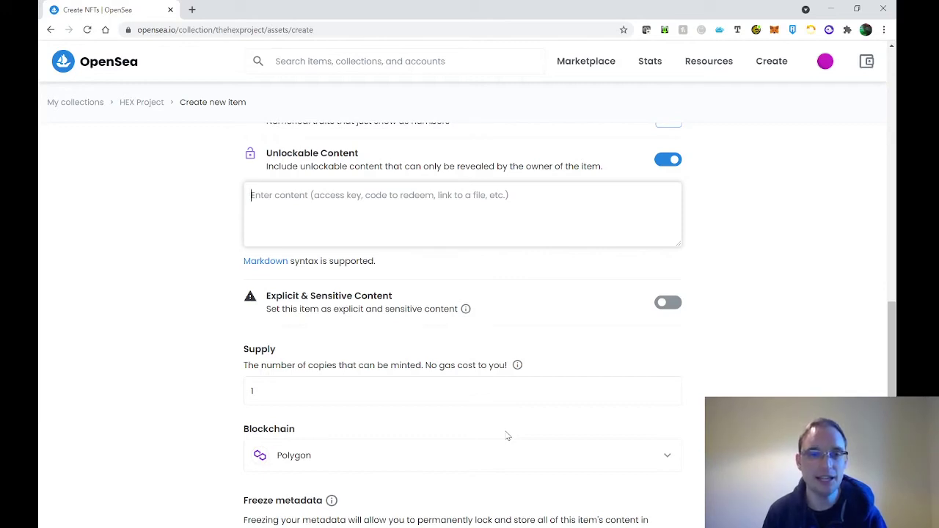
click(252, 392)
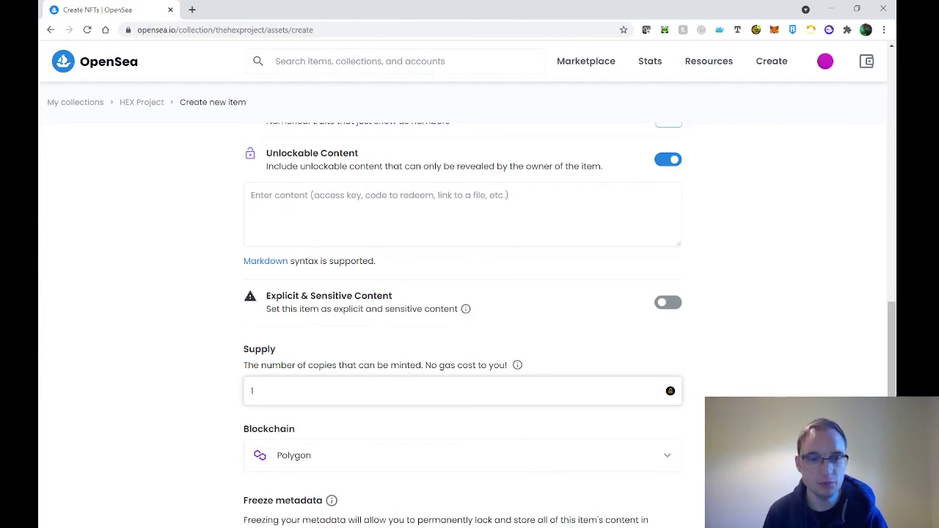
scroll(432, 404, down, 1)
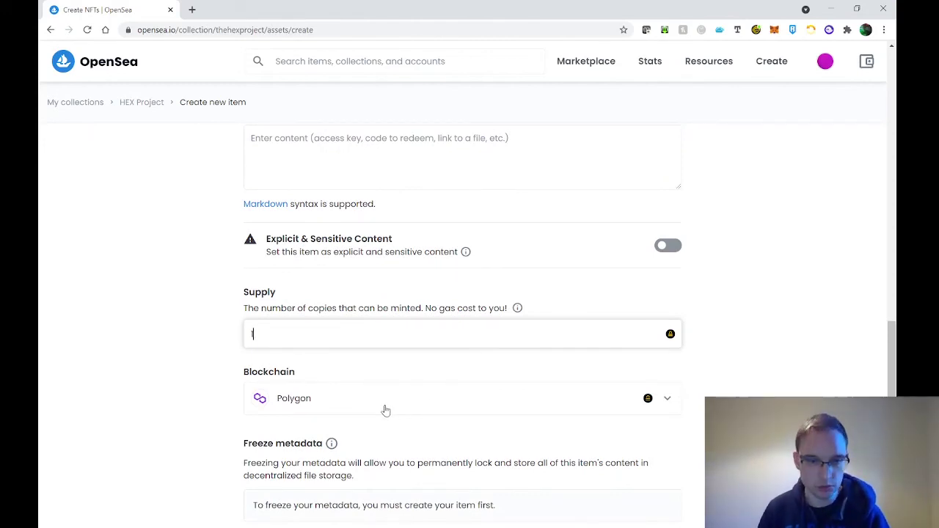
scroll(384, 409, down, 2)
Step: Return to the HEX Project collection page without creating the item and examine the collection's header, description, listed items and prices
click(135, 103)
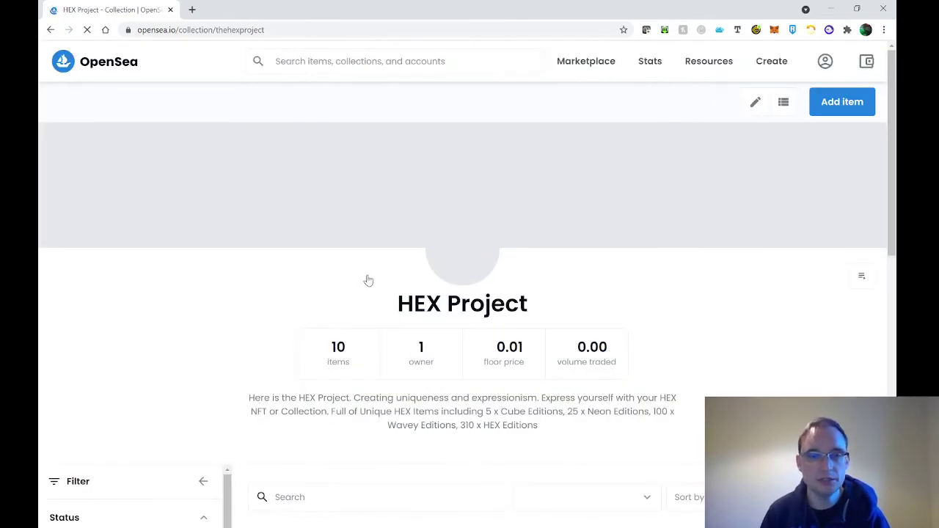
scroll(855, 249, down, 5)
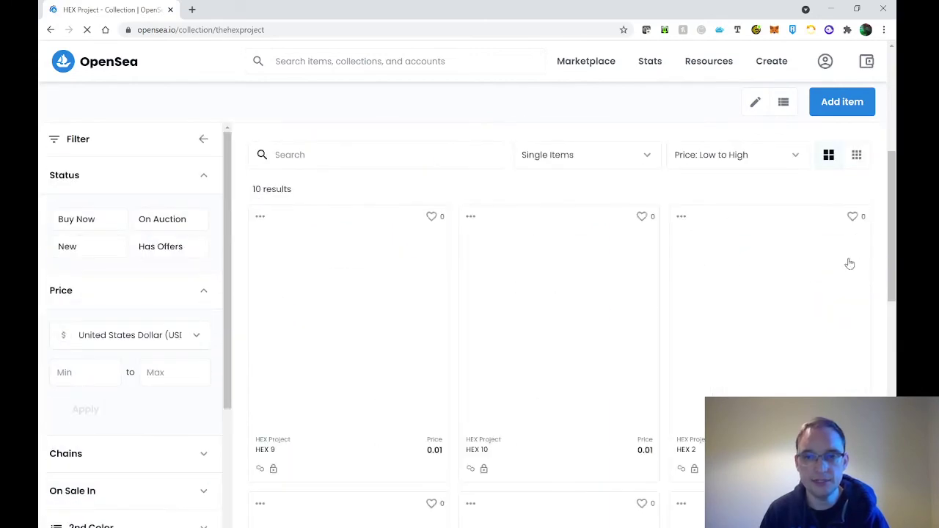
scroll(859, 279, down, 3)
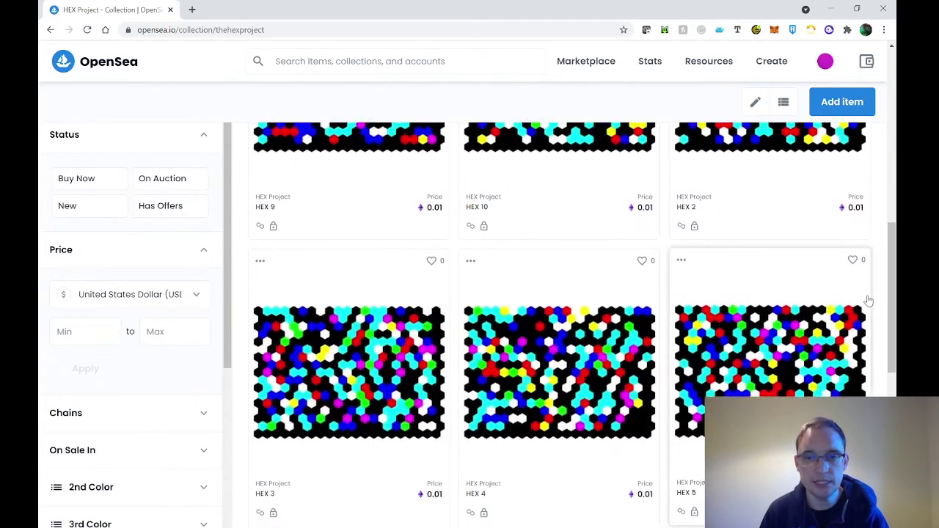
scroll(868, 301, down, 7)
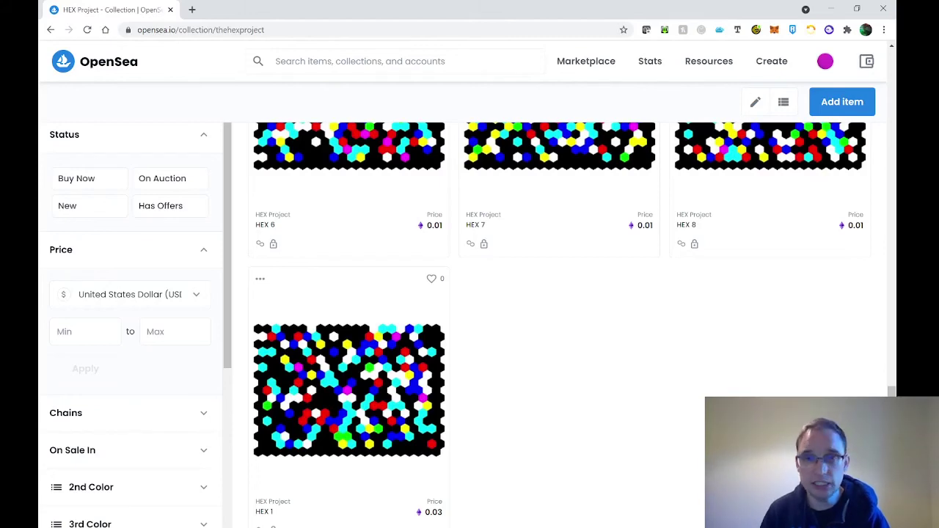
scroll(869, 301, up, 3)
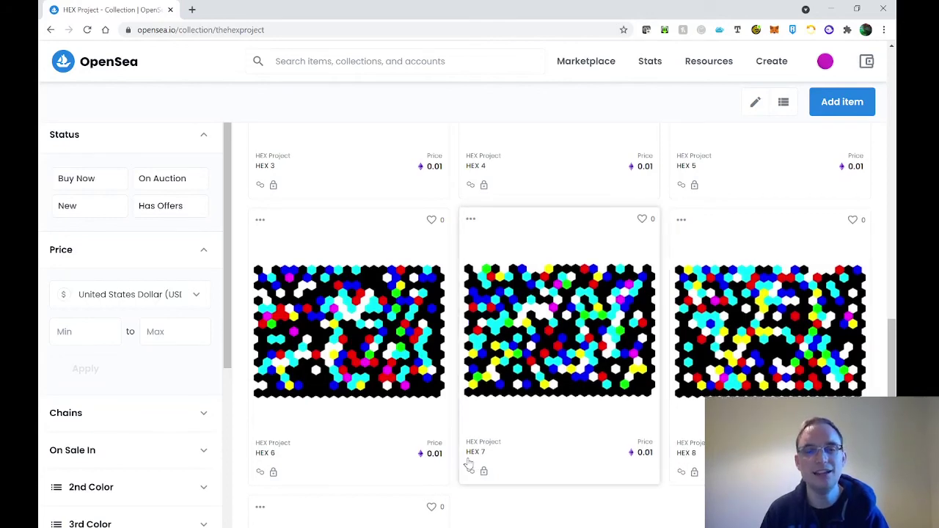
scroll(472, 460, up, 2)
scroll(472, 460, up, 5)
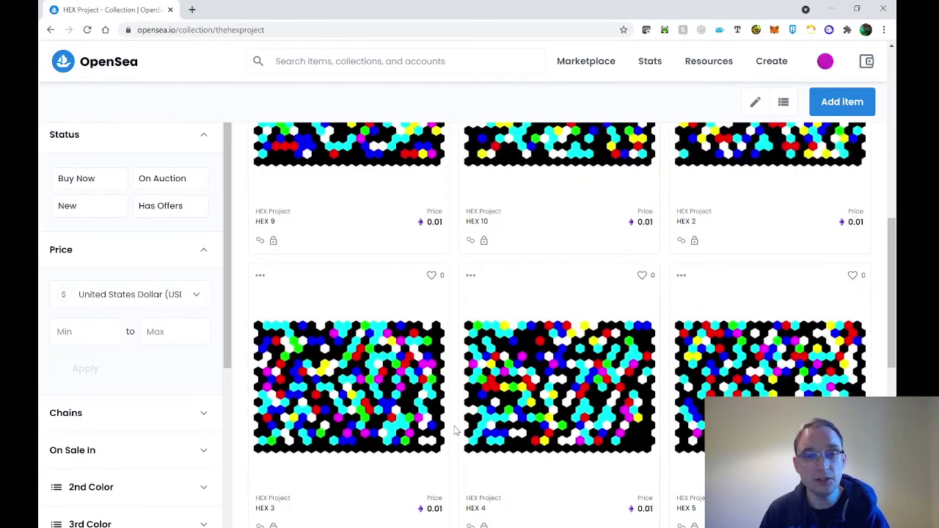
scroll(455, 431, up, 1)
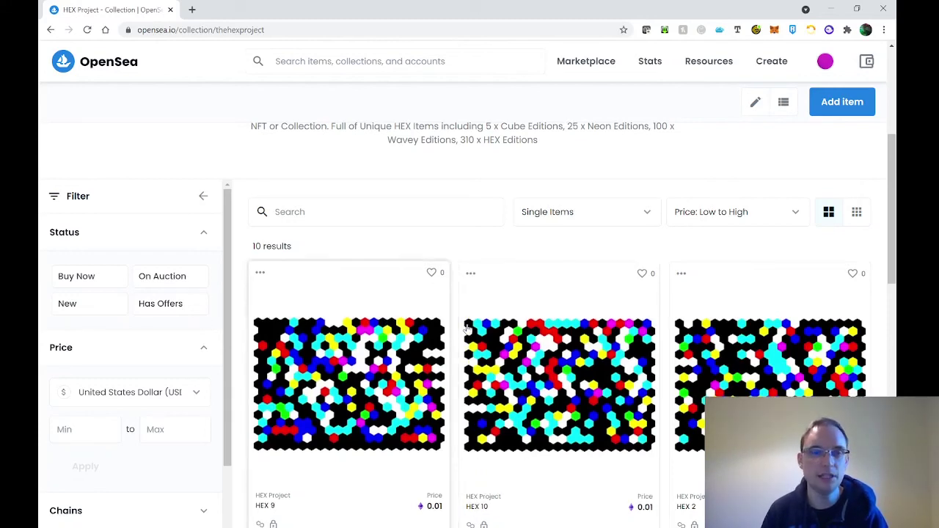
scroll(481, 334, up, 4)
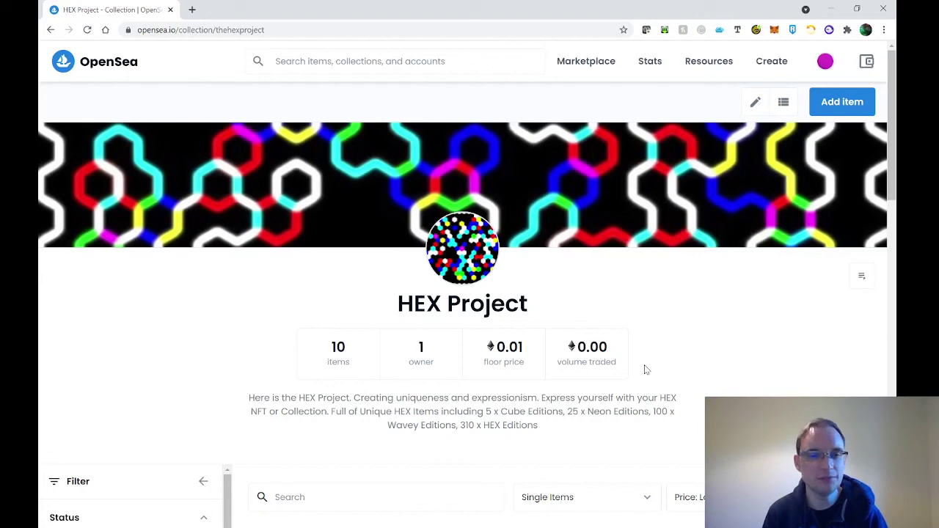
scroll(800, 329, down, 5)
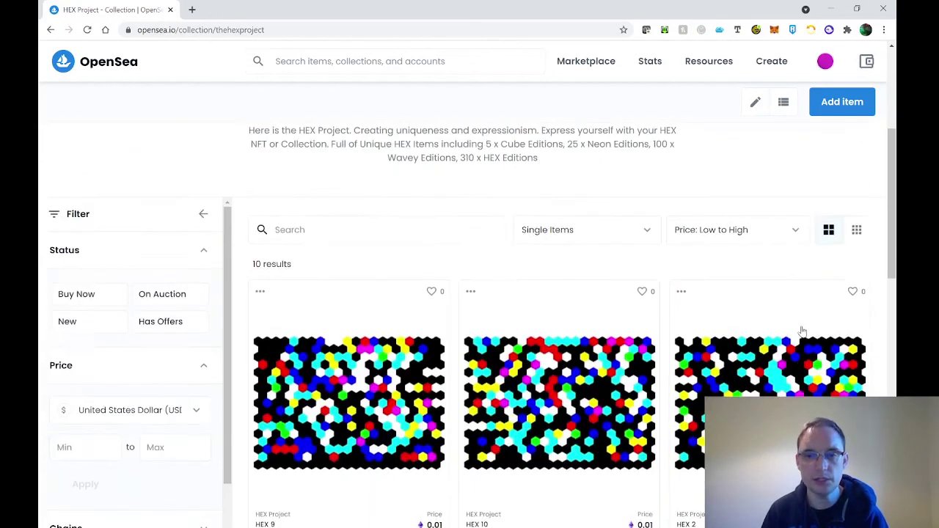
scroll(764, 368, down, 1)
scroll(764, 368, down, 2)
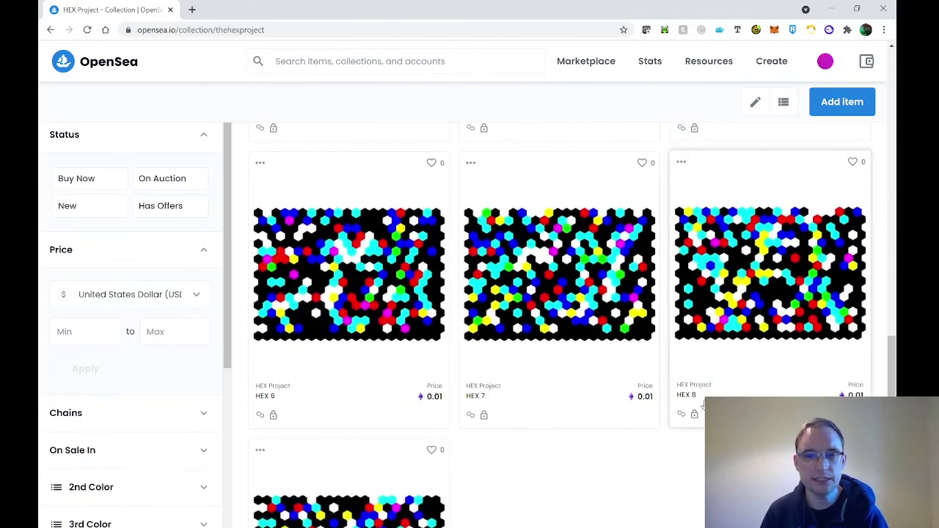
scroll(702, 404, down, 2)
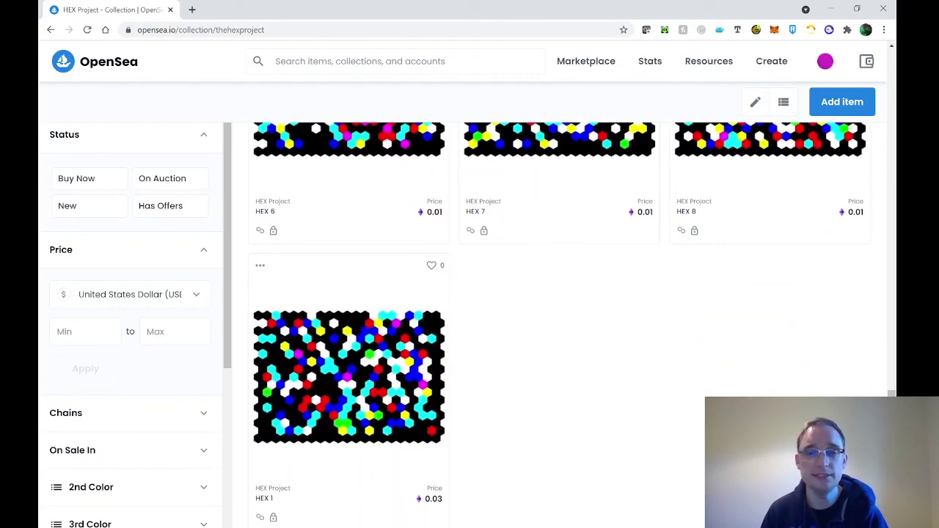
scroll(702, 403, up, 5)
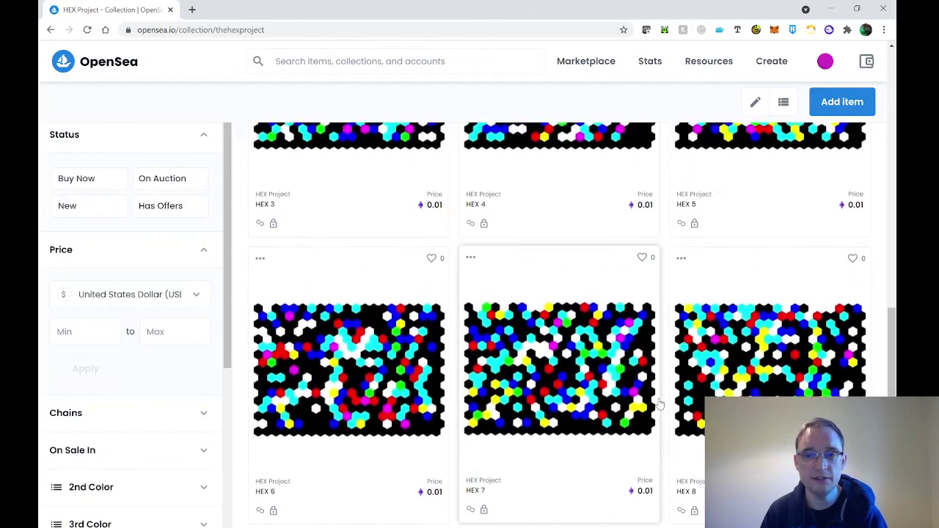
scroll(660, 404, up, 6)
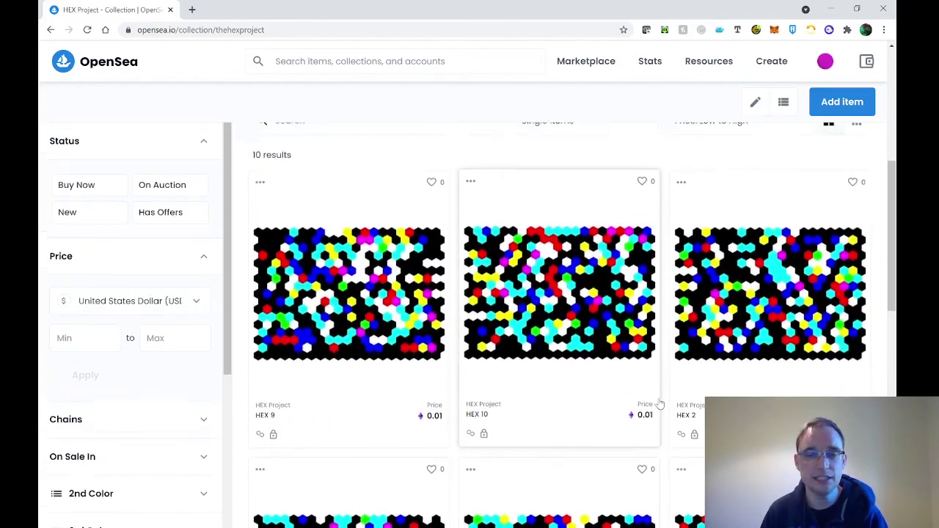
scroll(660, 403, up, 1)
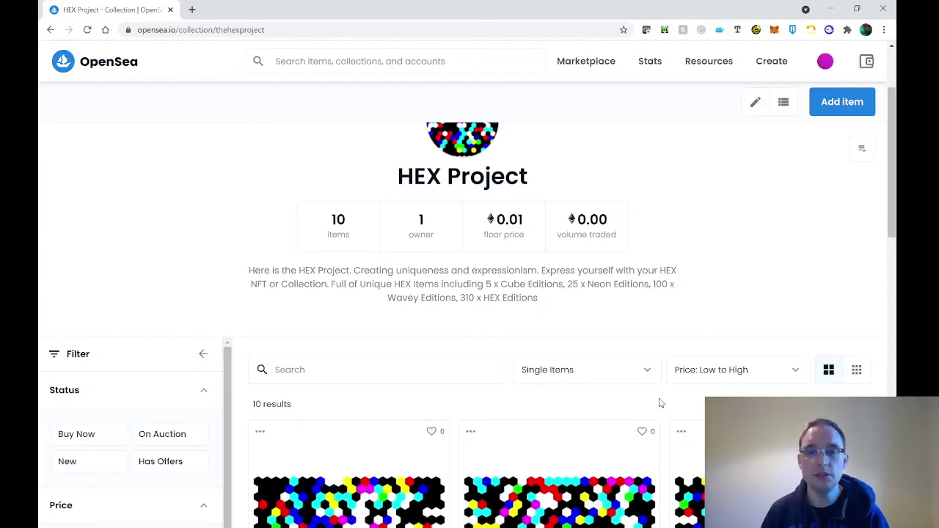
scroll(659, 403, down, 4)
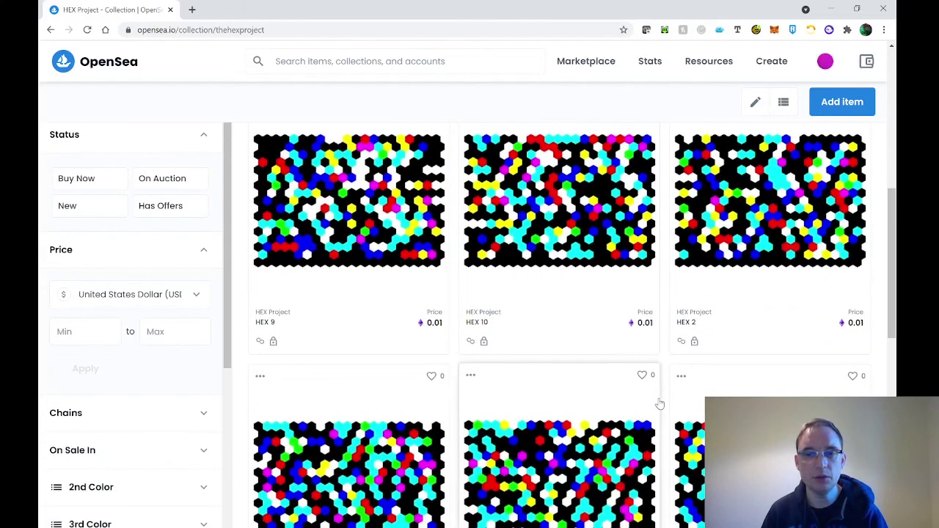
scroll(660, 403, down, 2)
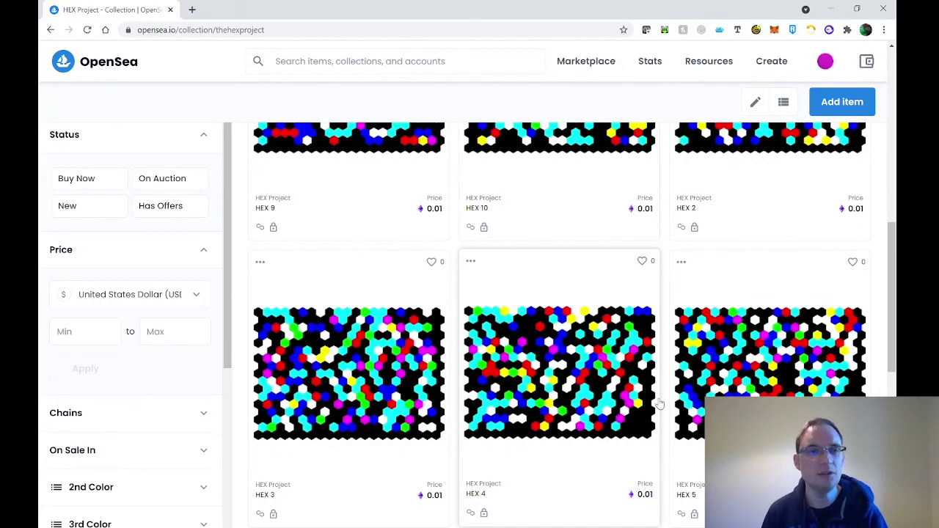